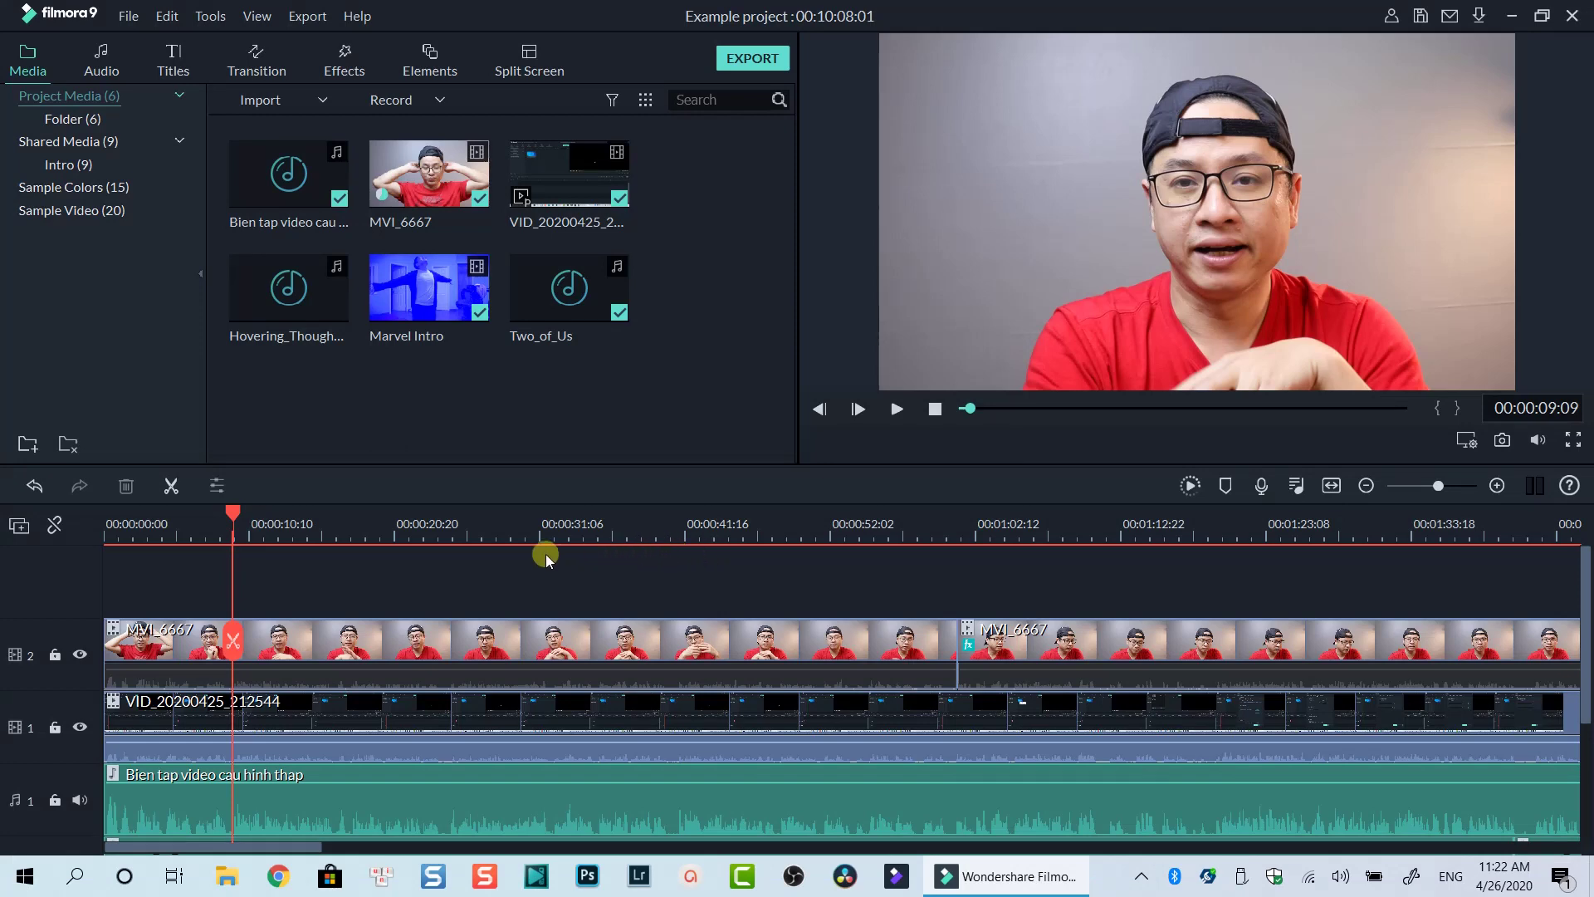
# View the Filmora9 version information from the Help menu, then close it.
pyautogui.click(358, 16)
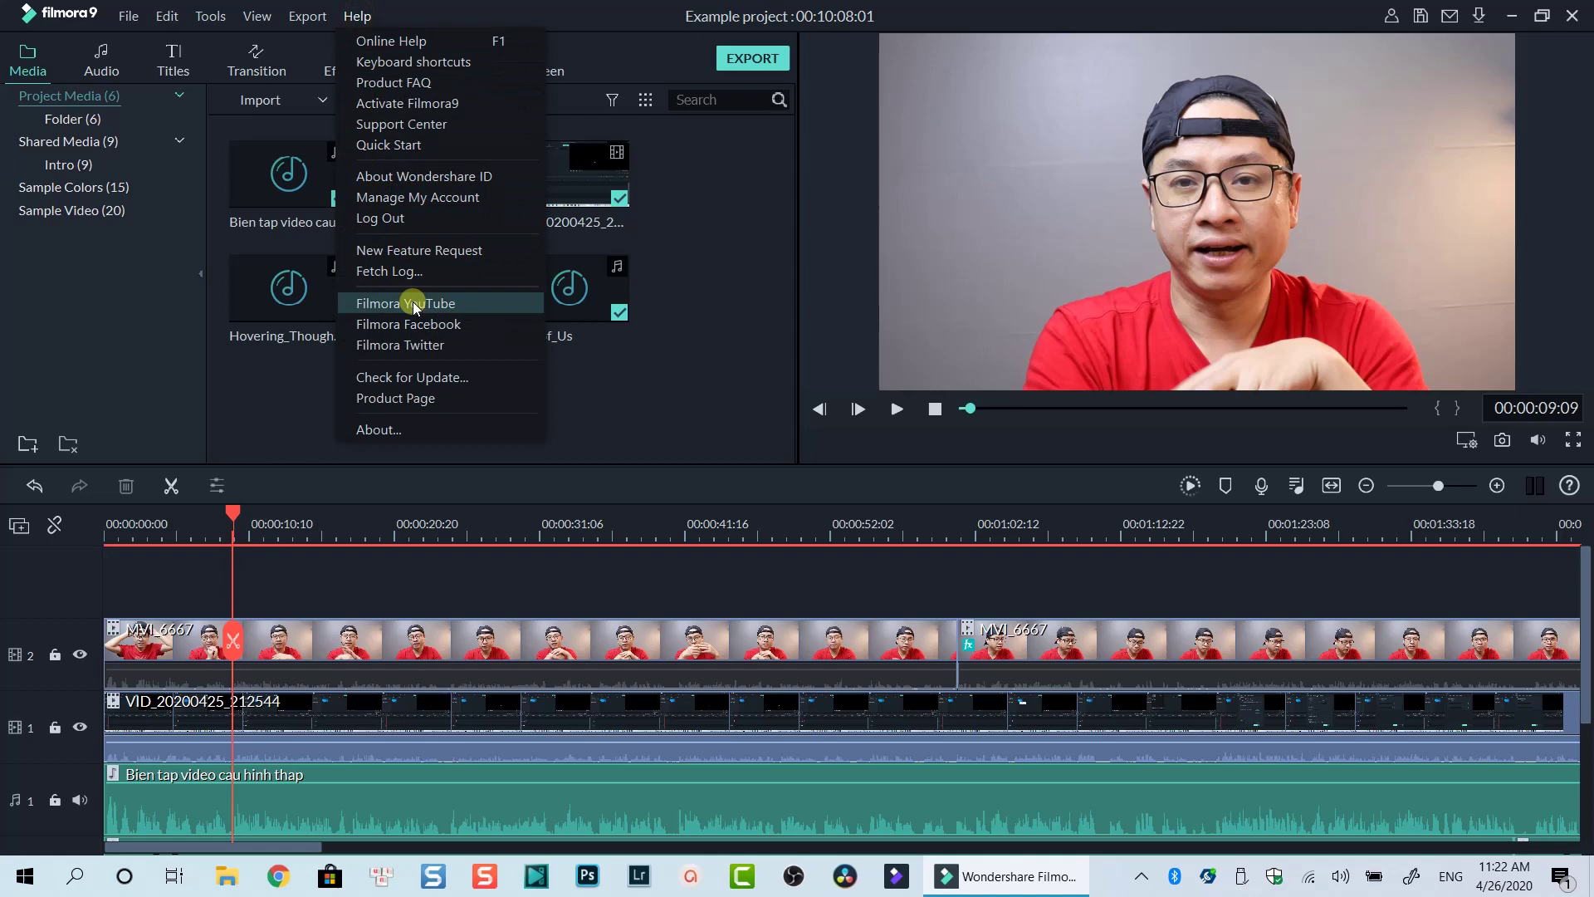
pyautogui.click(379, 429)
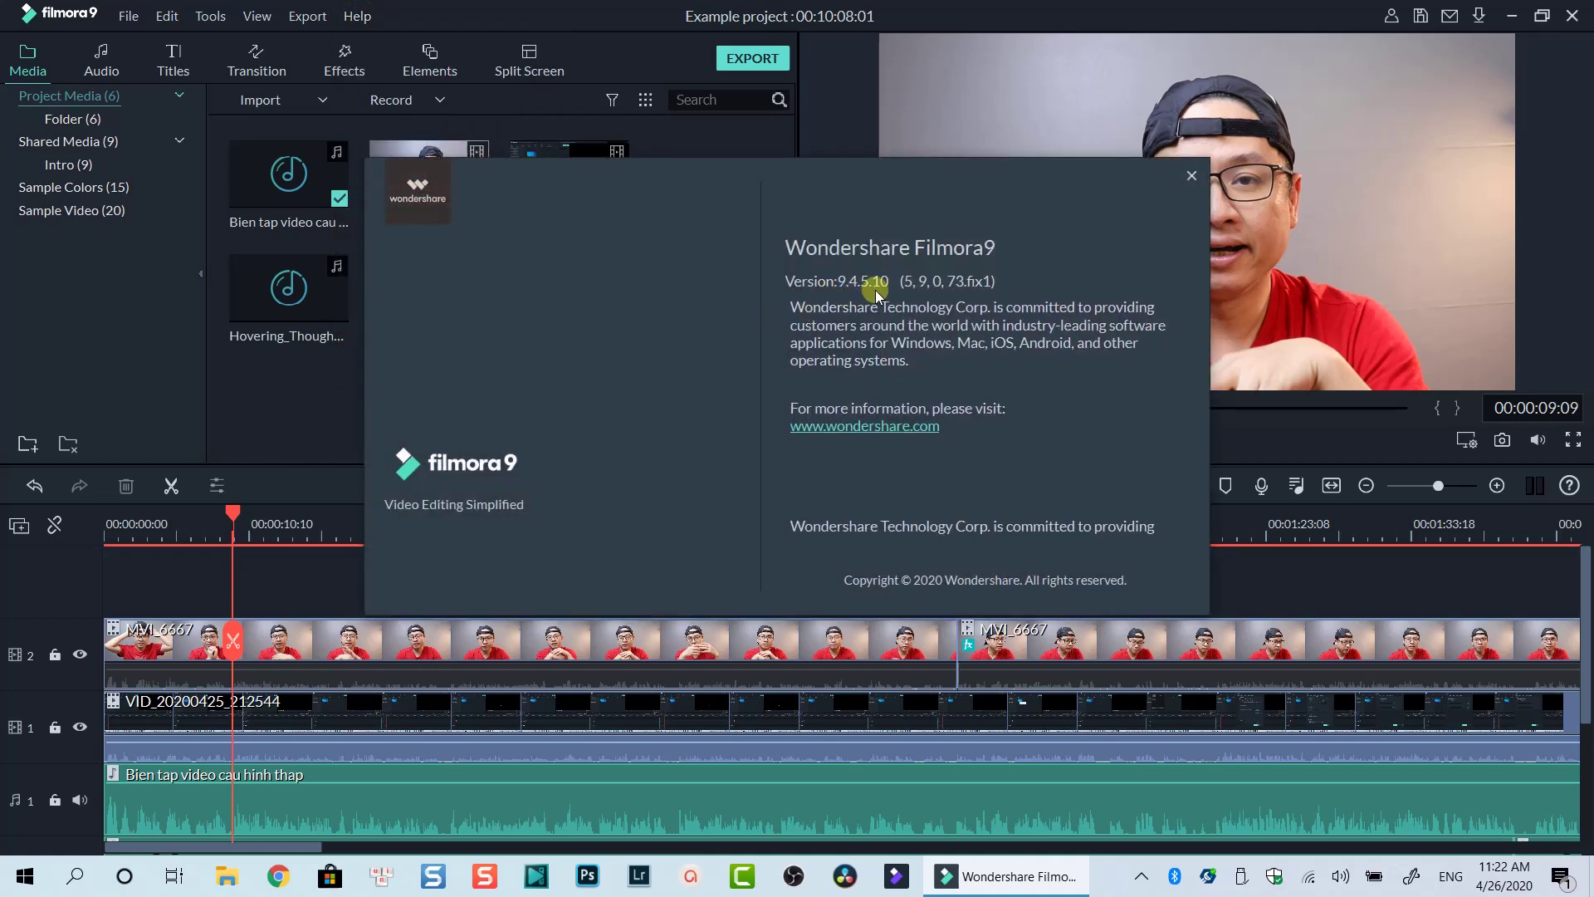
pyautogui.click(1191, 176)
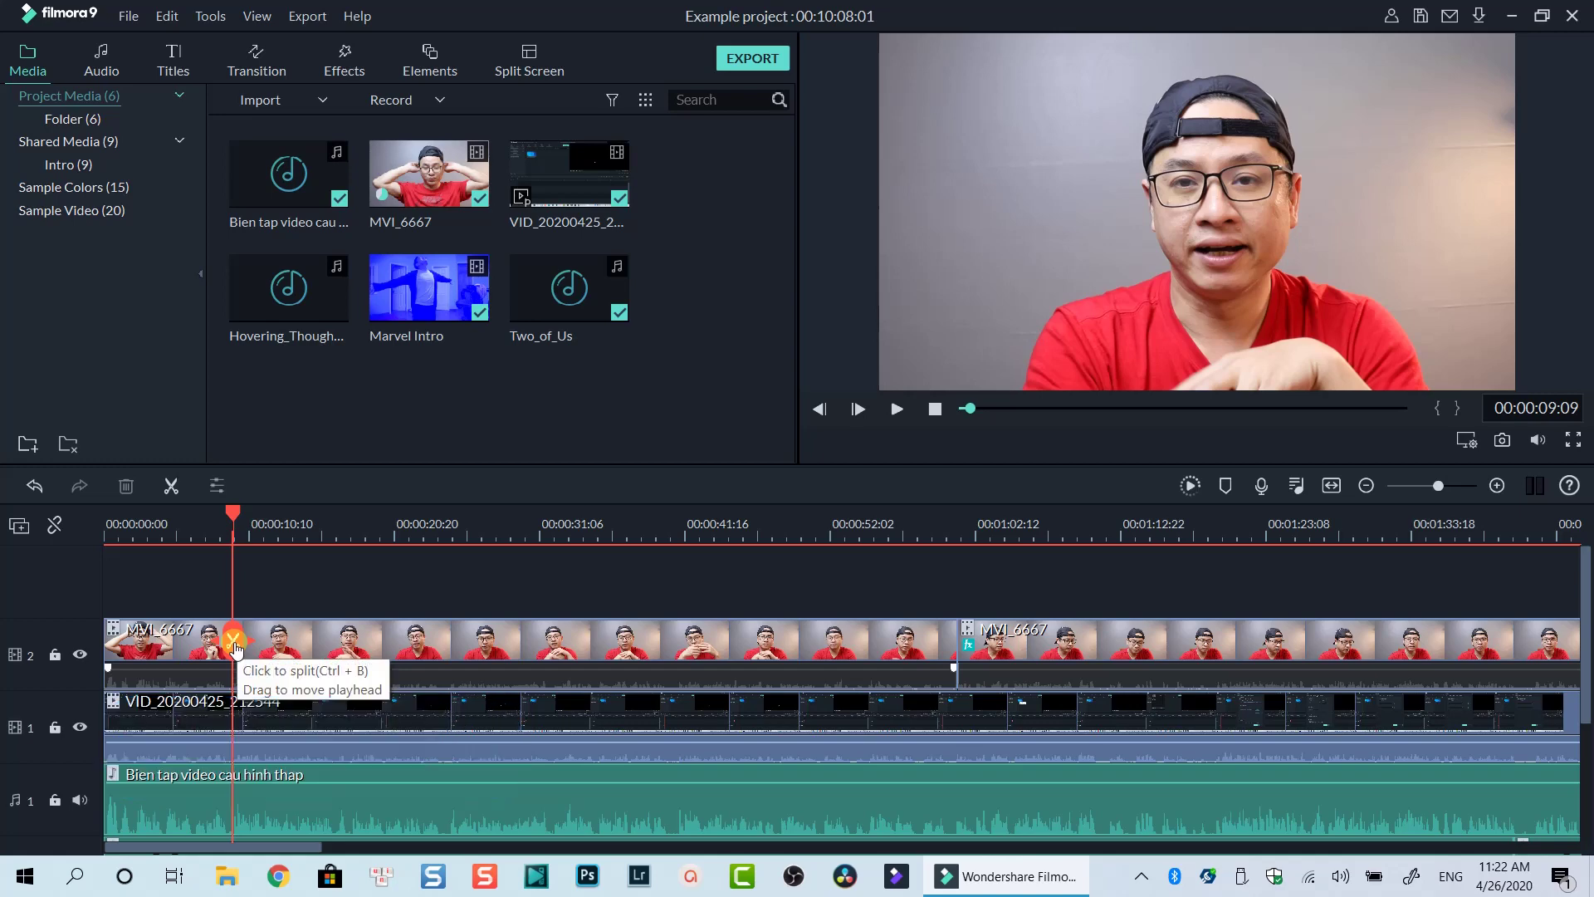
# Turn off 'Show the split button on timeline playhead', then check the playhead at 00:00:15:11 on the first MVI_6667 clip.
pyautogui.click(131, 17)
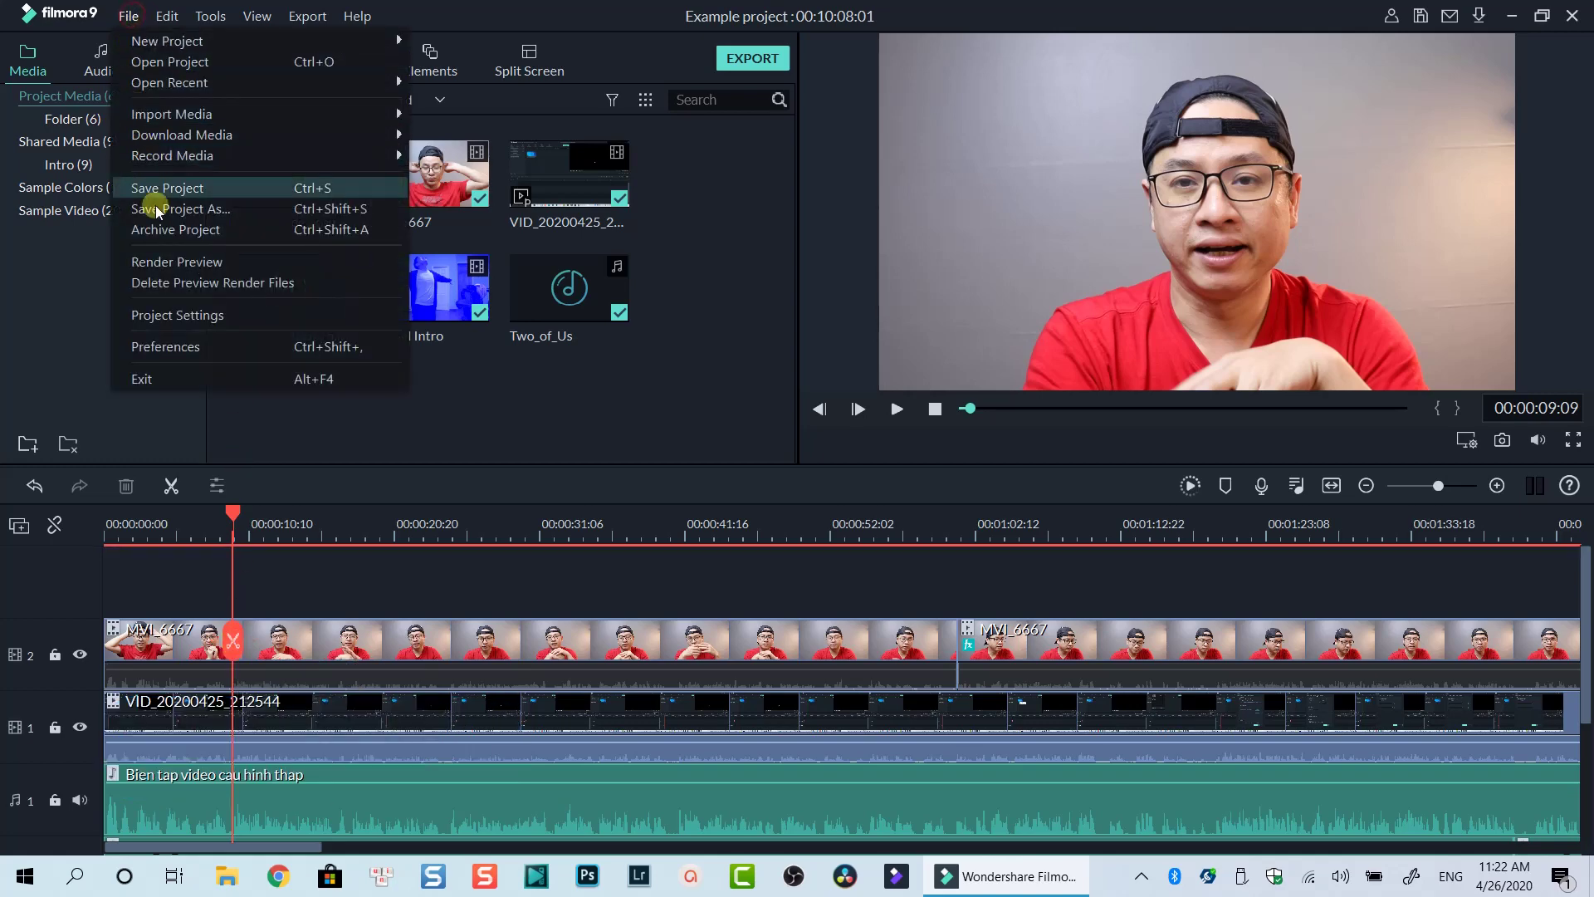
pyautogui.click(176, 350)
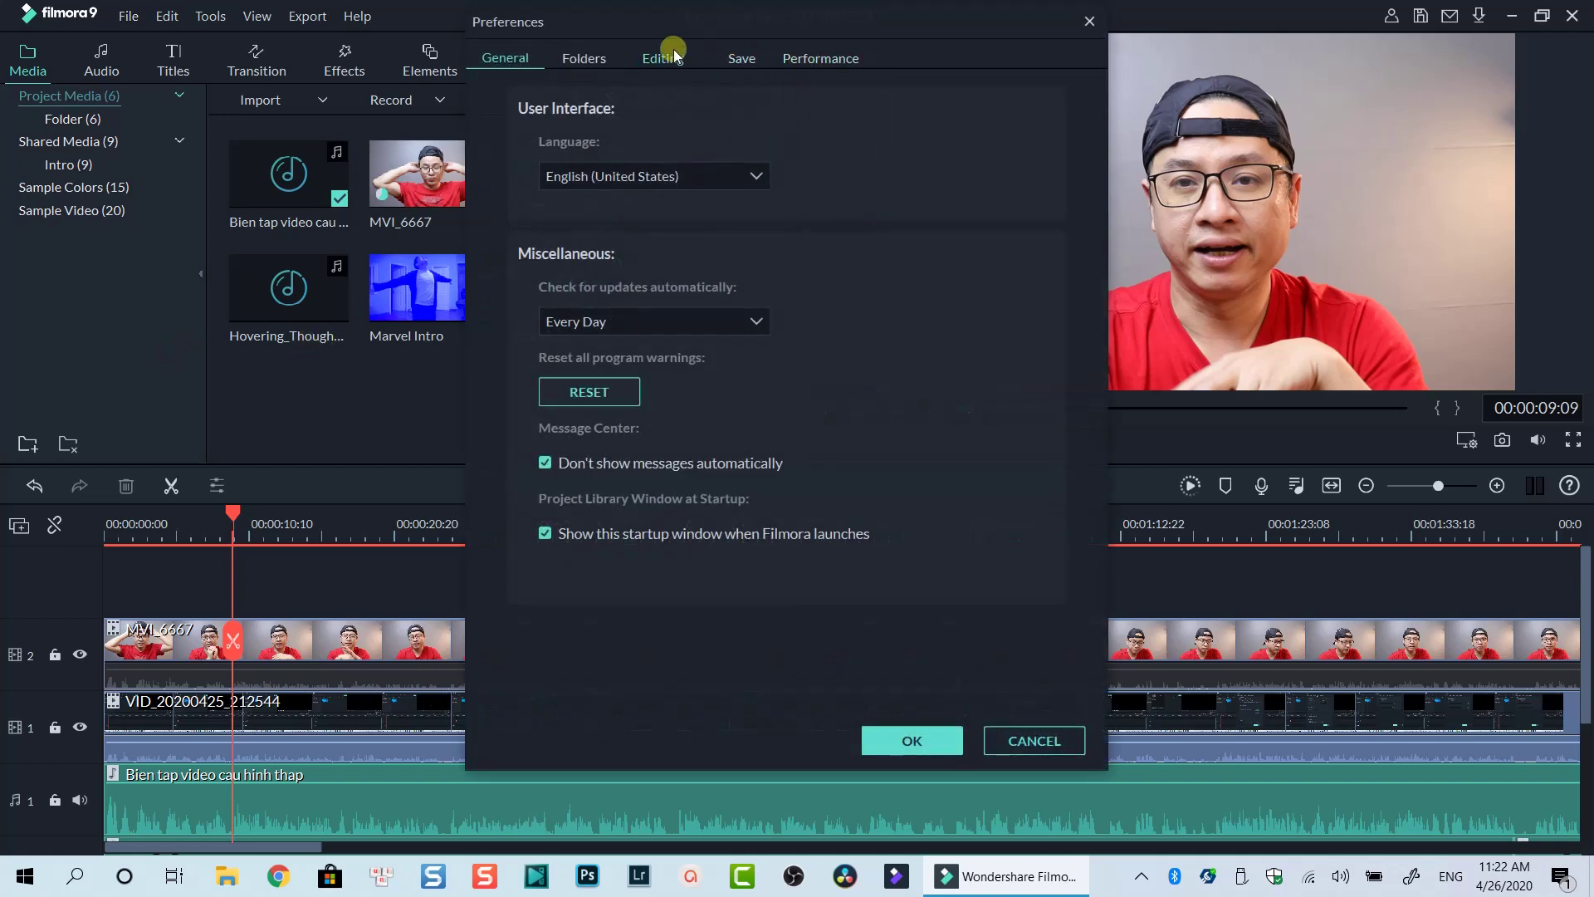
pyautogui.click(656, 55)
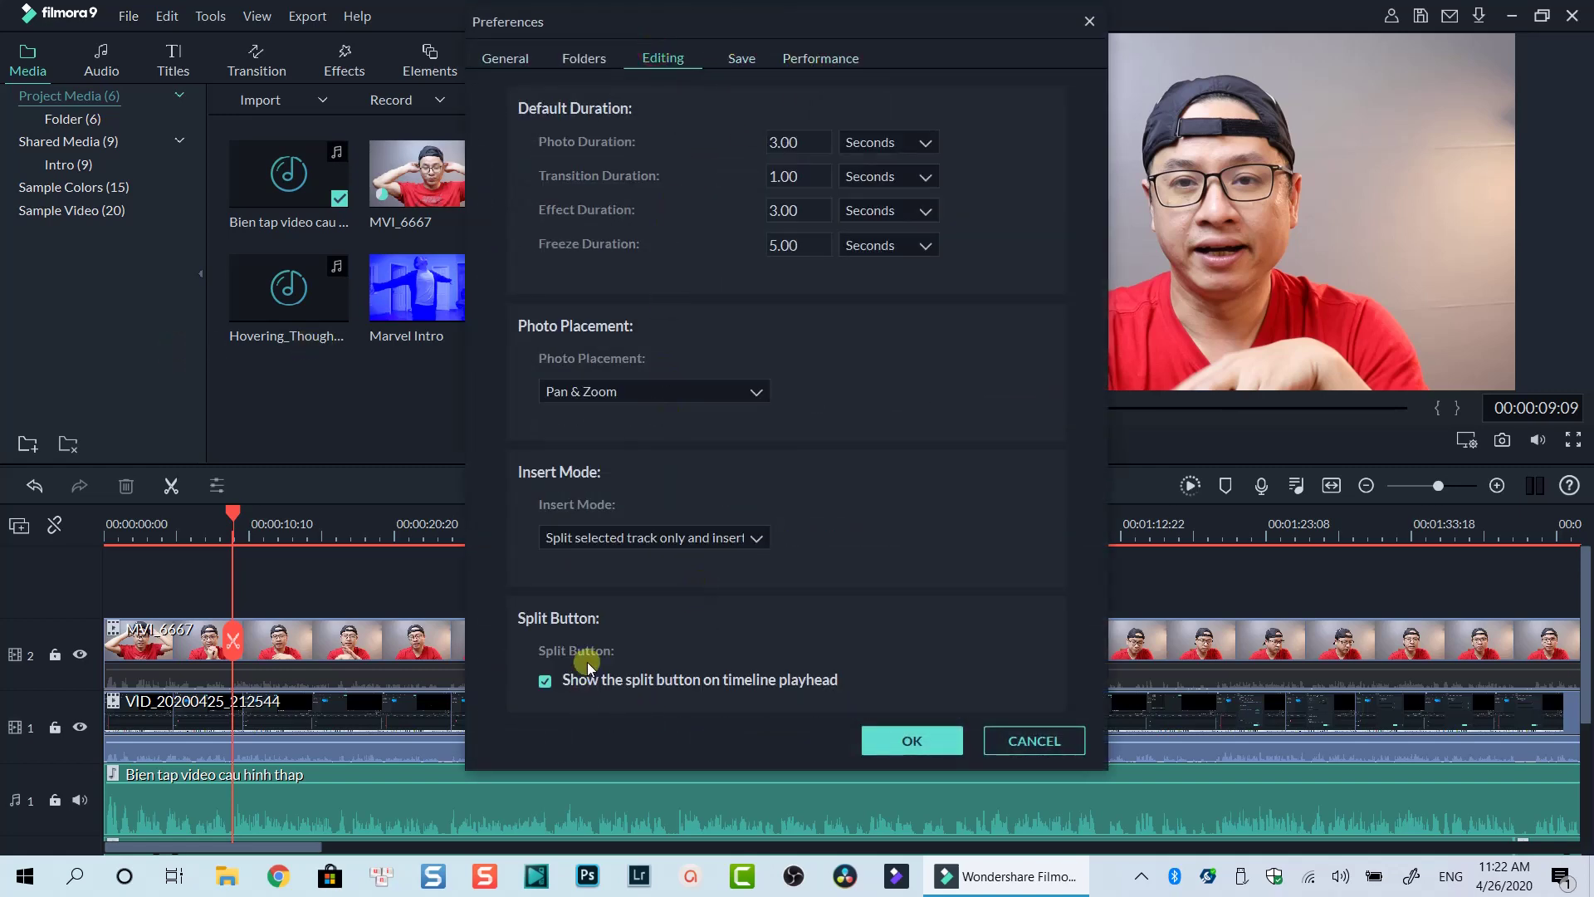
pyautogui.click(549, 691)
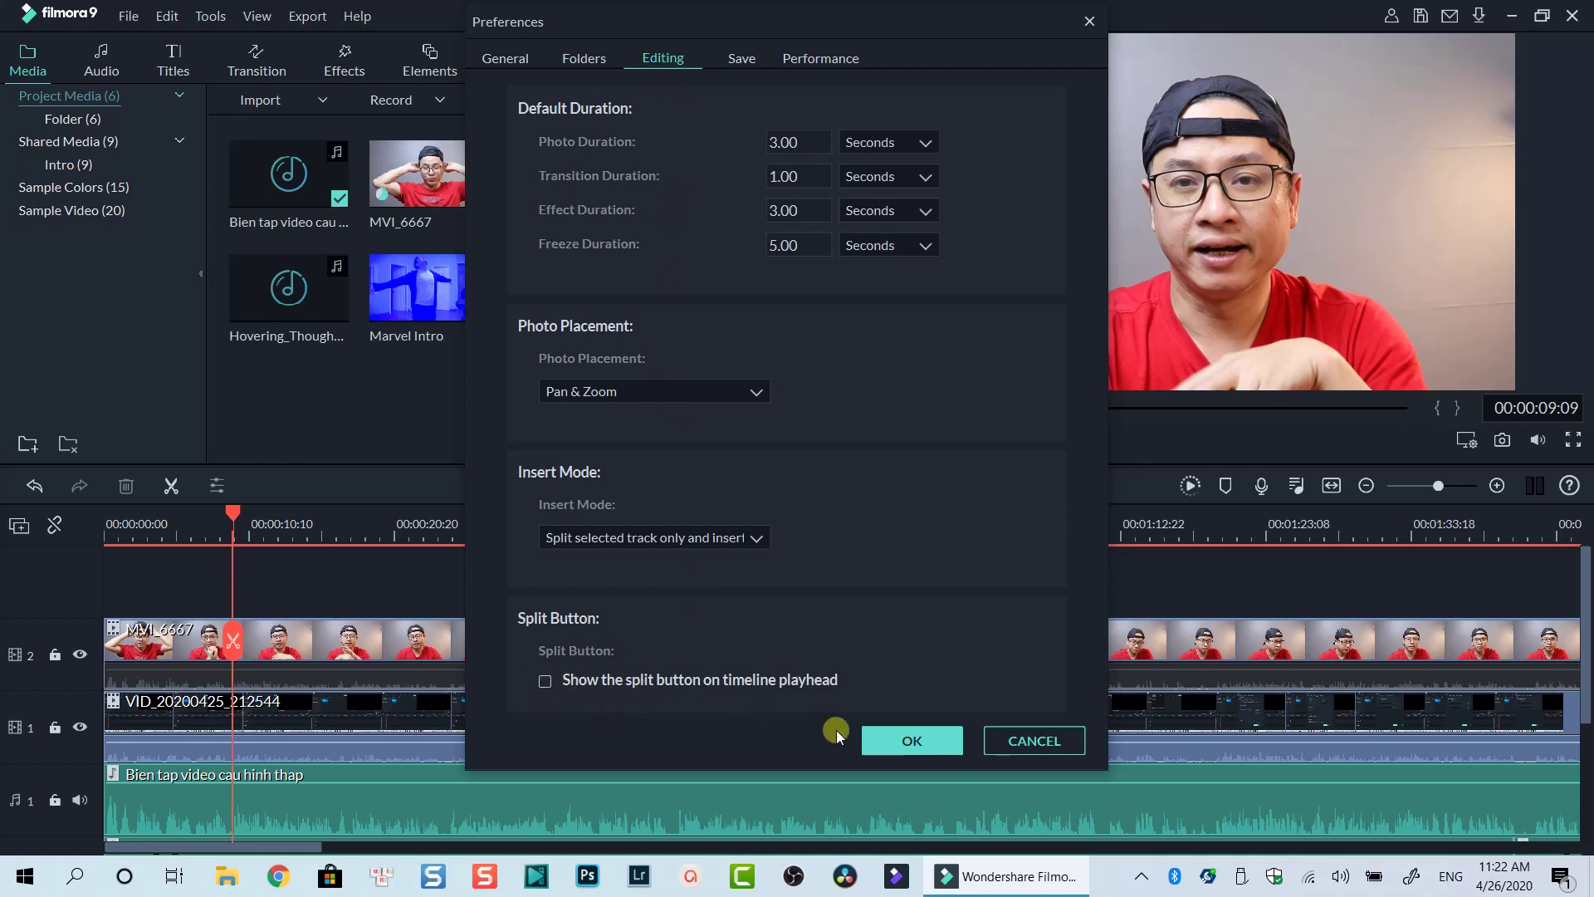
pyautogui.click(928, 742)
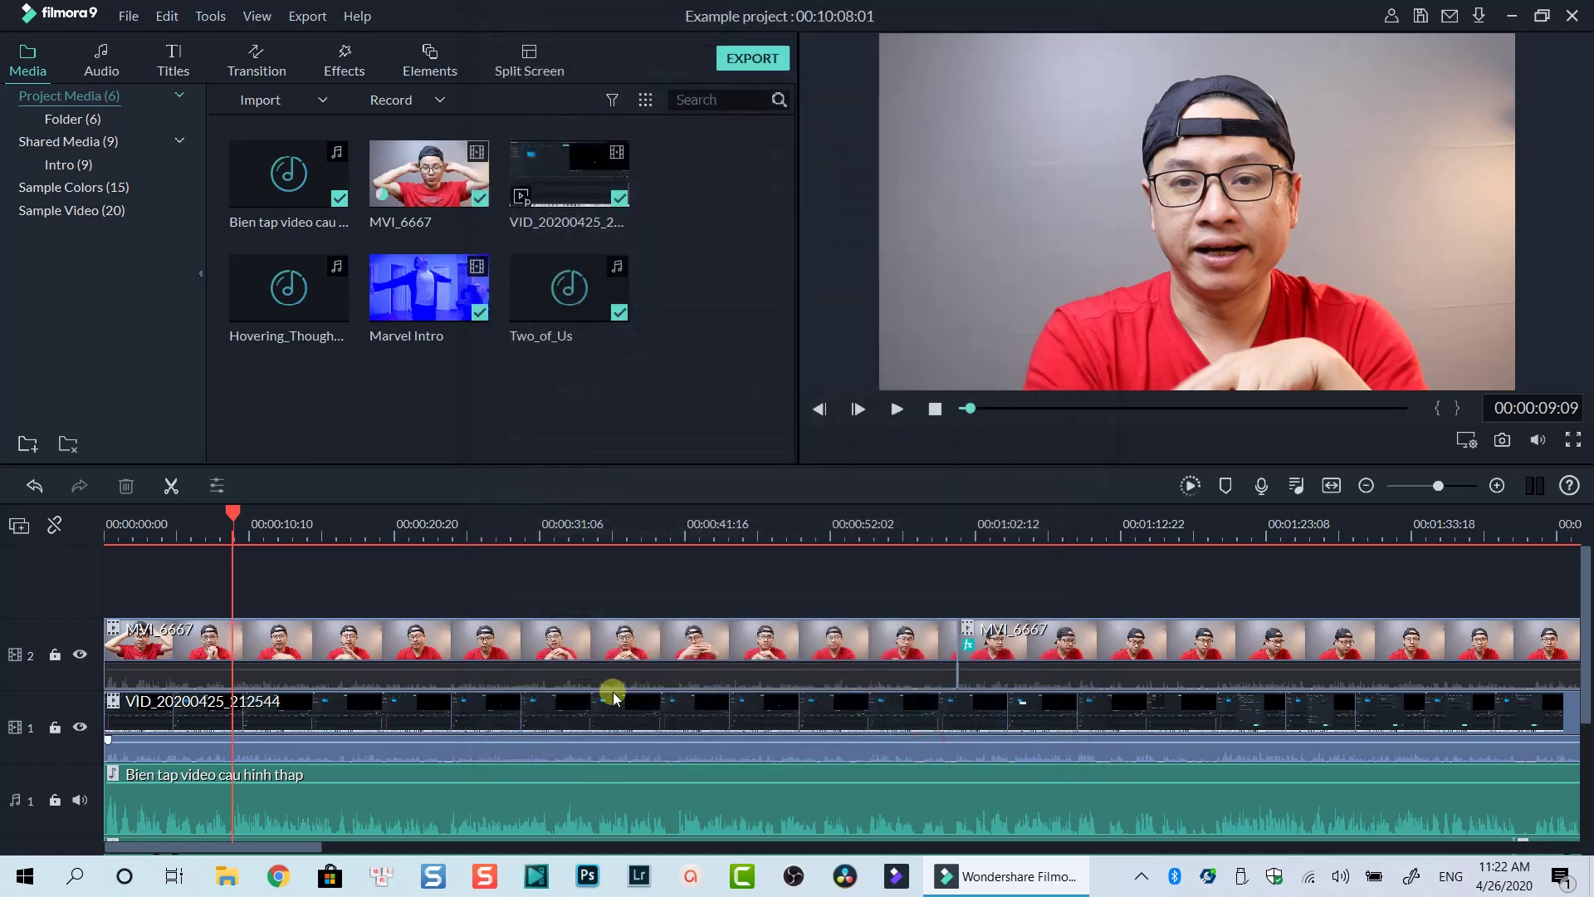
pyautogui.moveTo(238, 521); pyautogui.dragTo(318, 514)
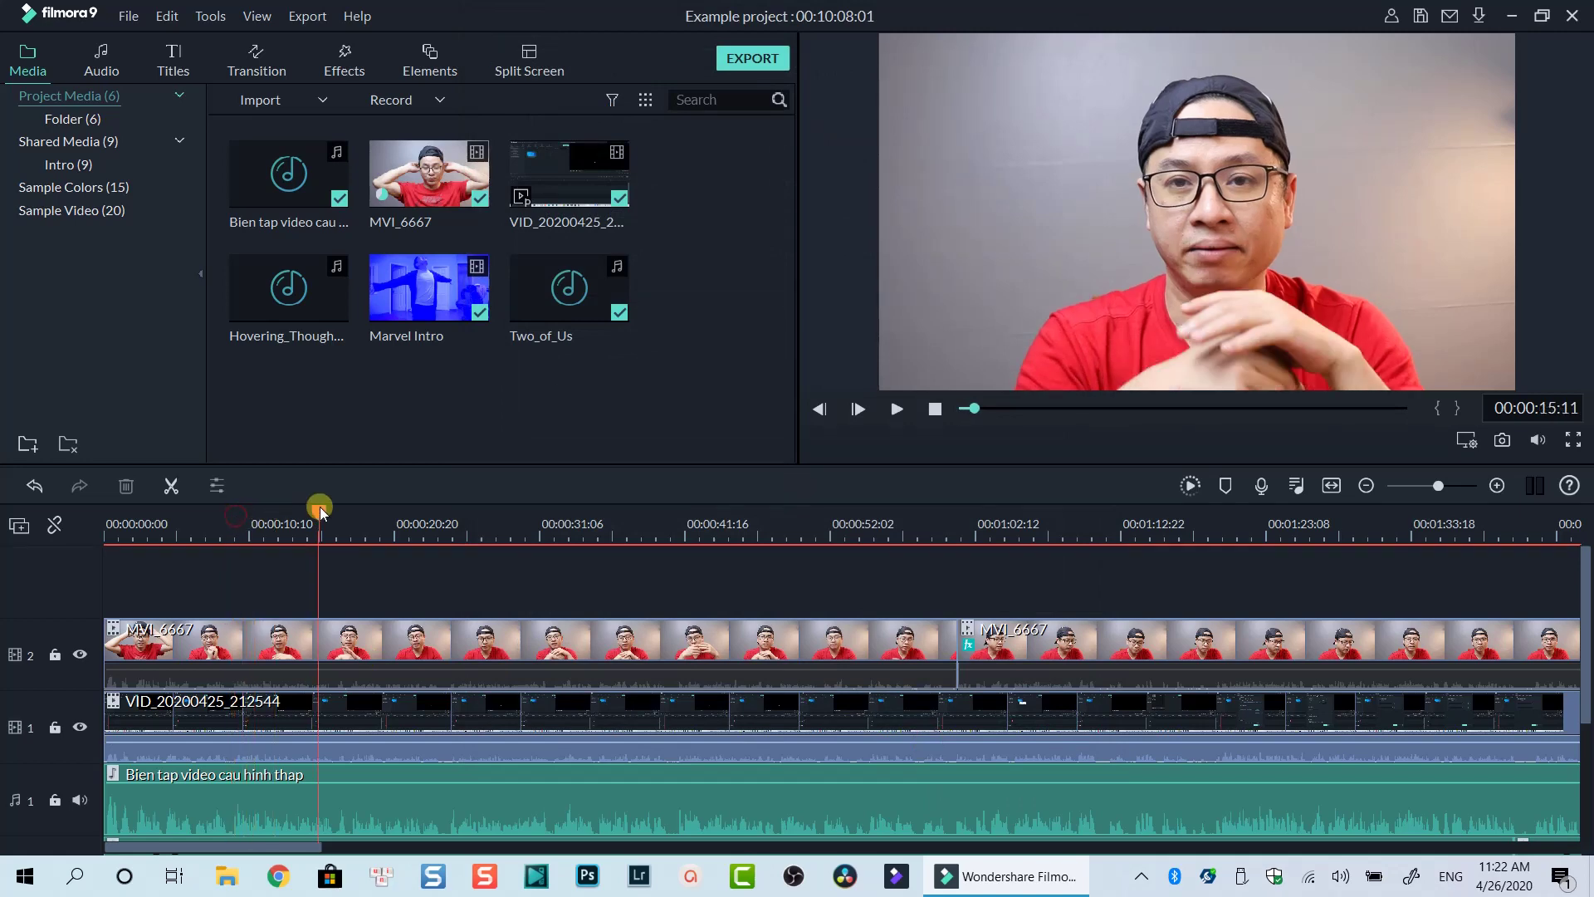
pyautogui.click(318, 645)
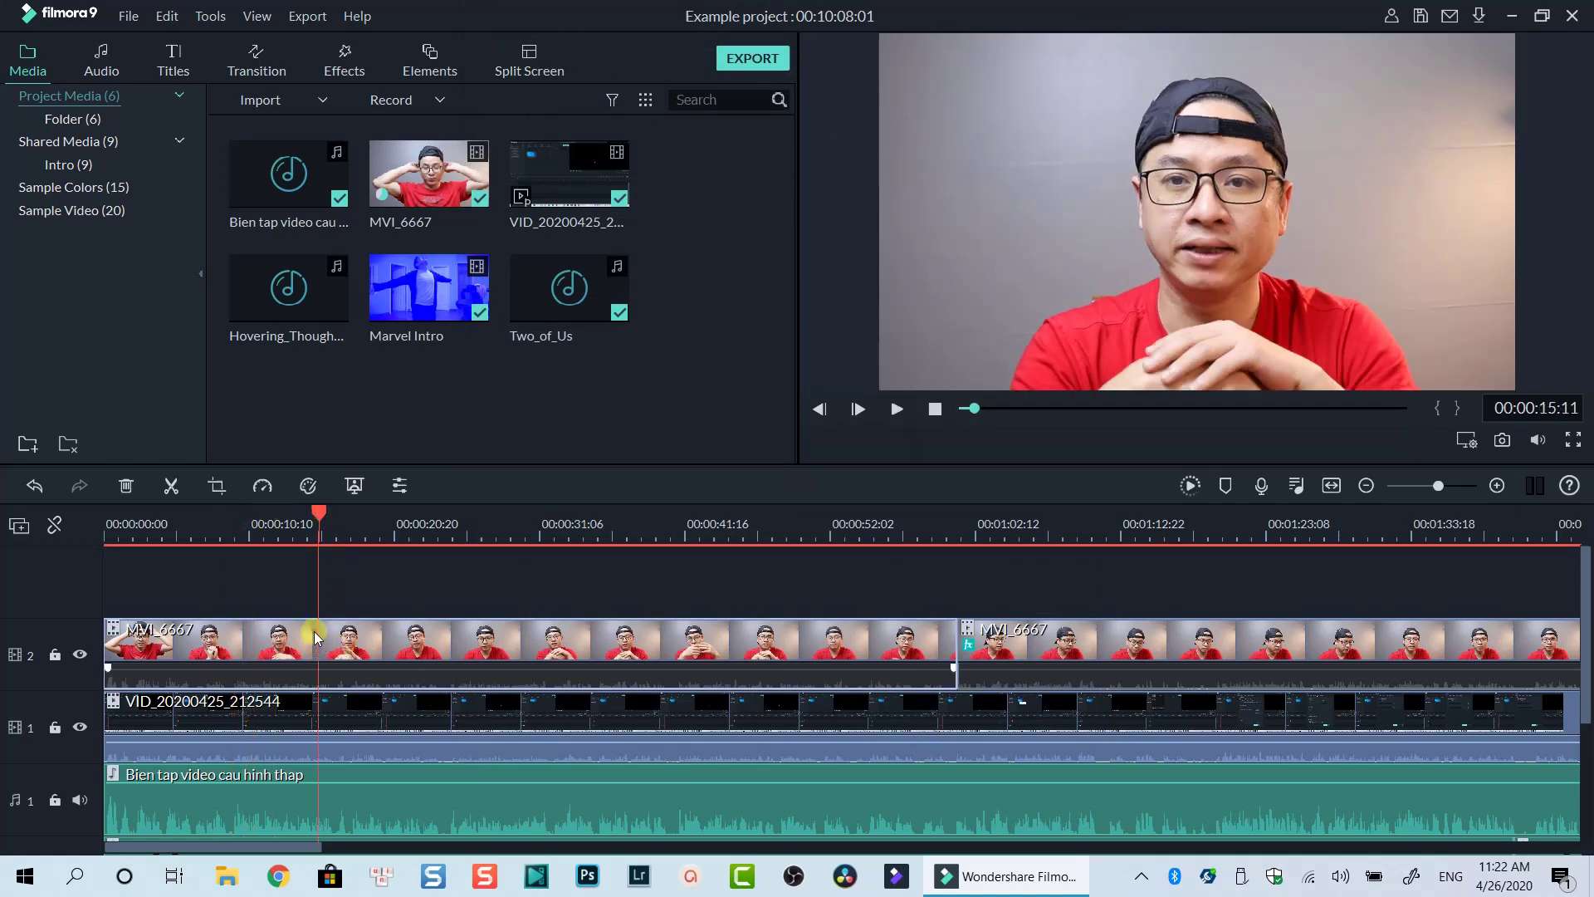
# Re-enable the split button on the timeline playhead in Preferences.
pyautogui.click(125, 10)
pyautogui.click(166, 344)
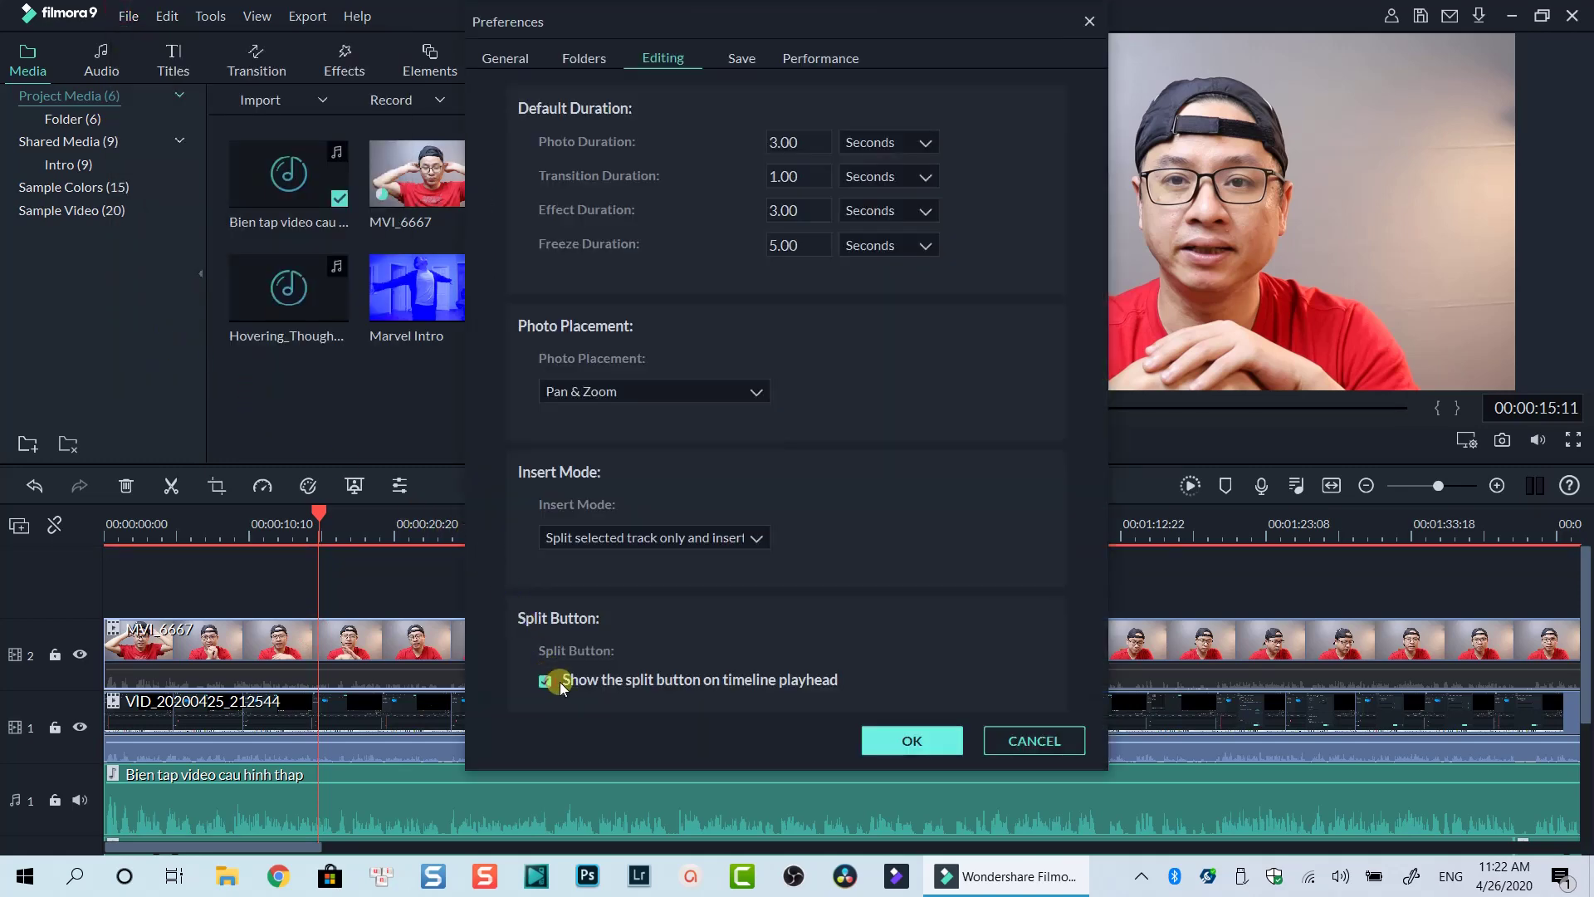
pyautogui.click(912, 740)
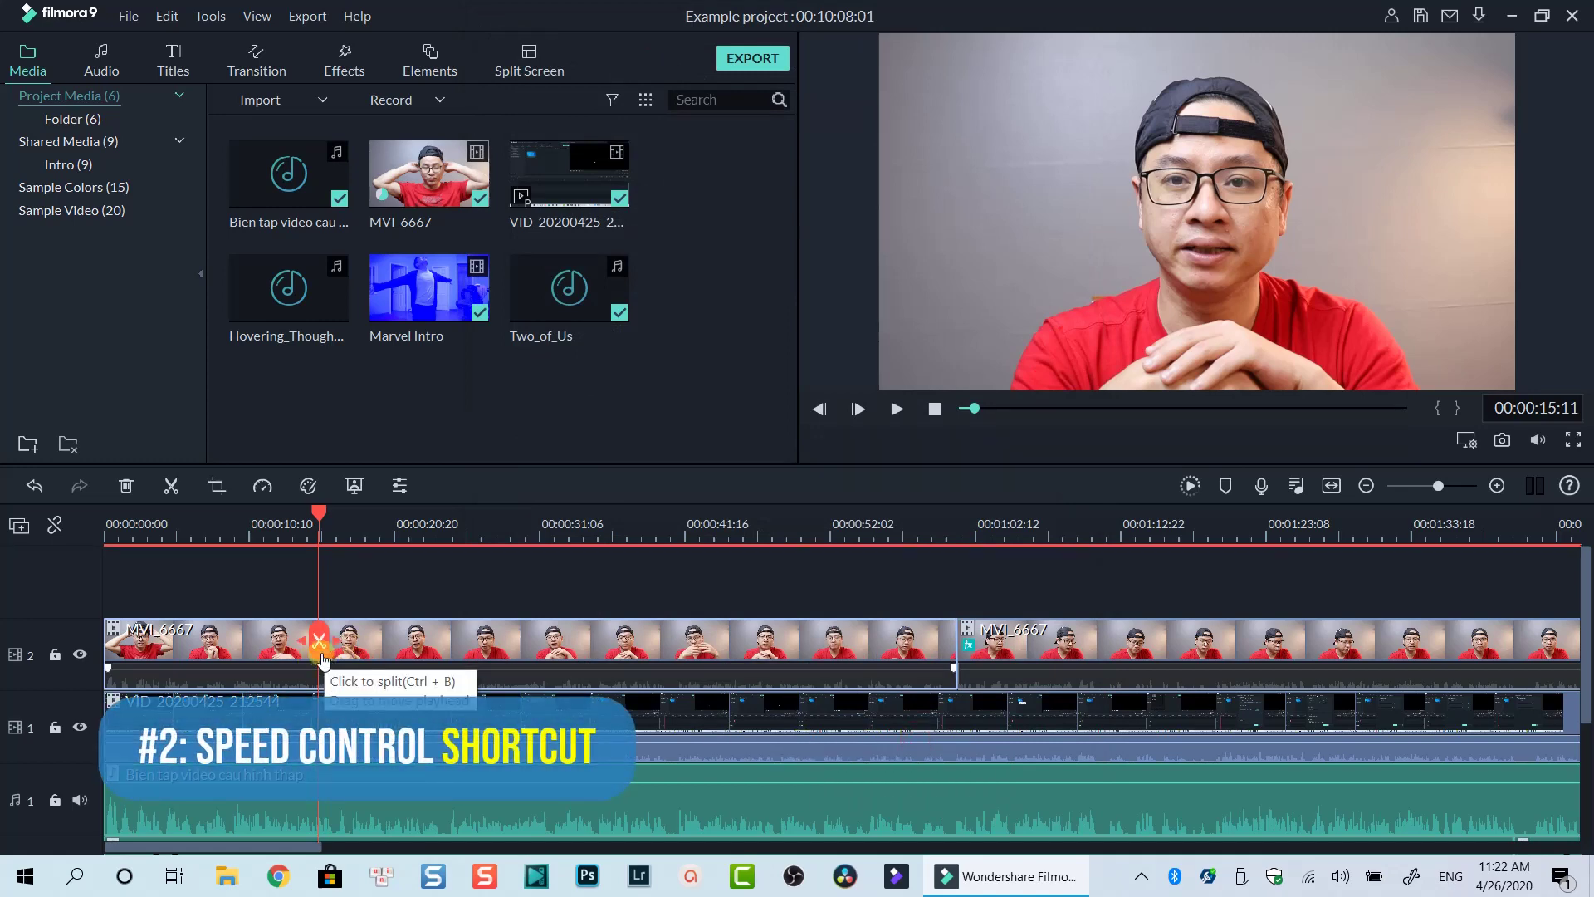
pyautogui.click(395, 599)
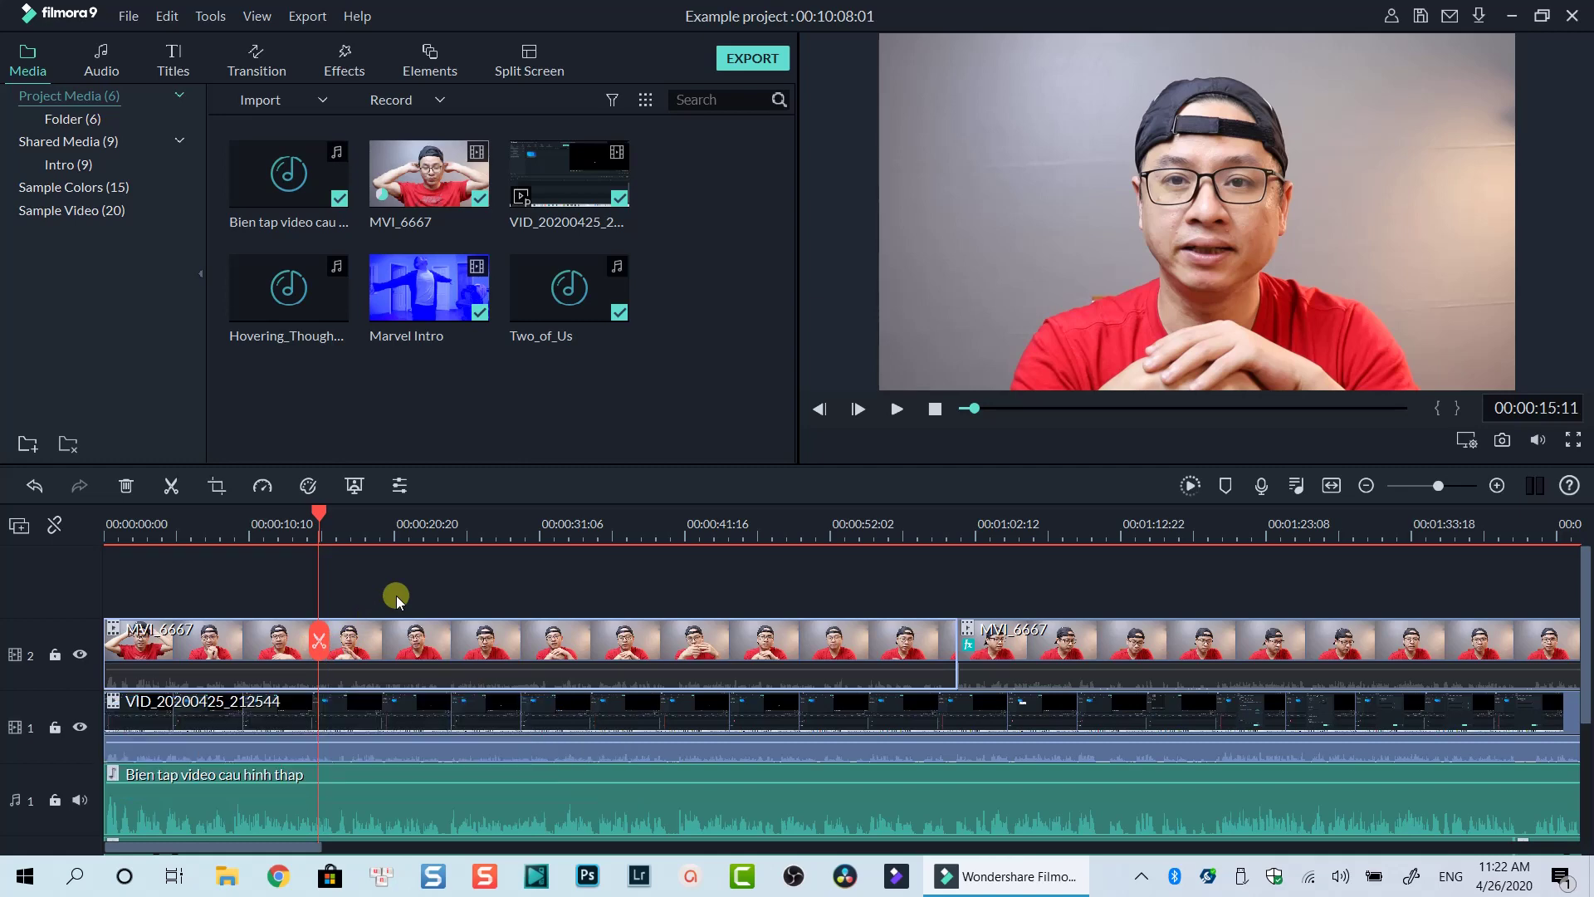
pyautogui.click(425, 652)
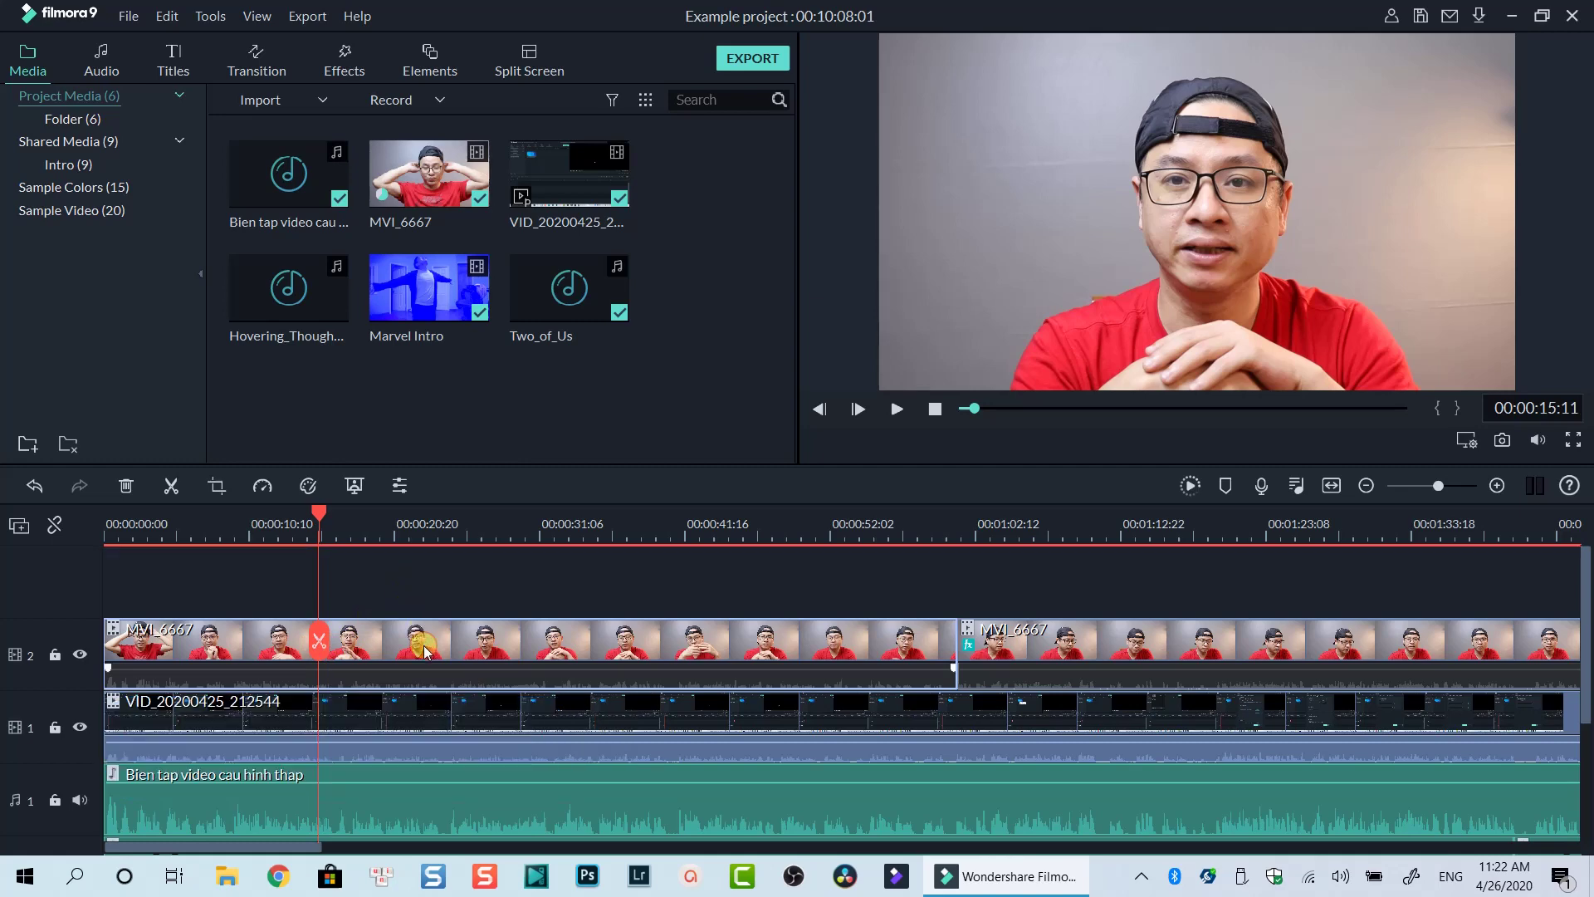
pyautogui.click(265, 489)
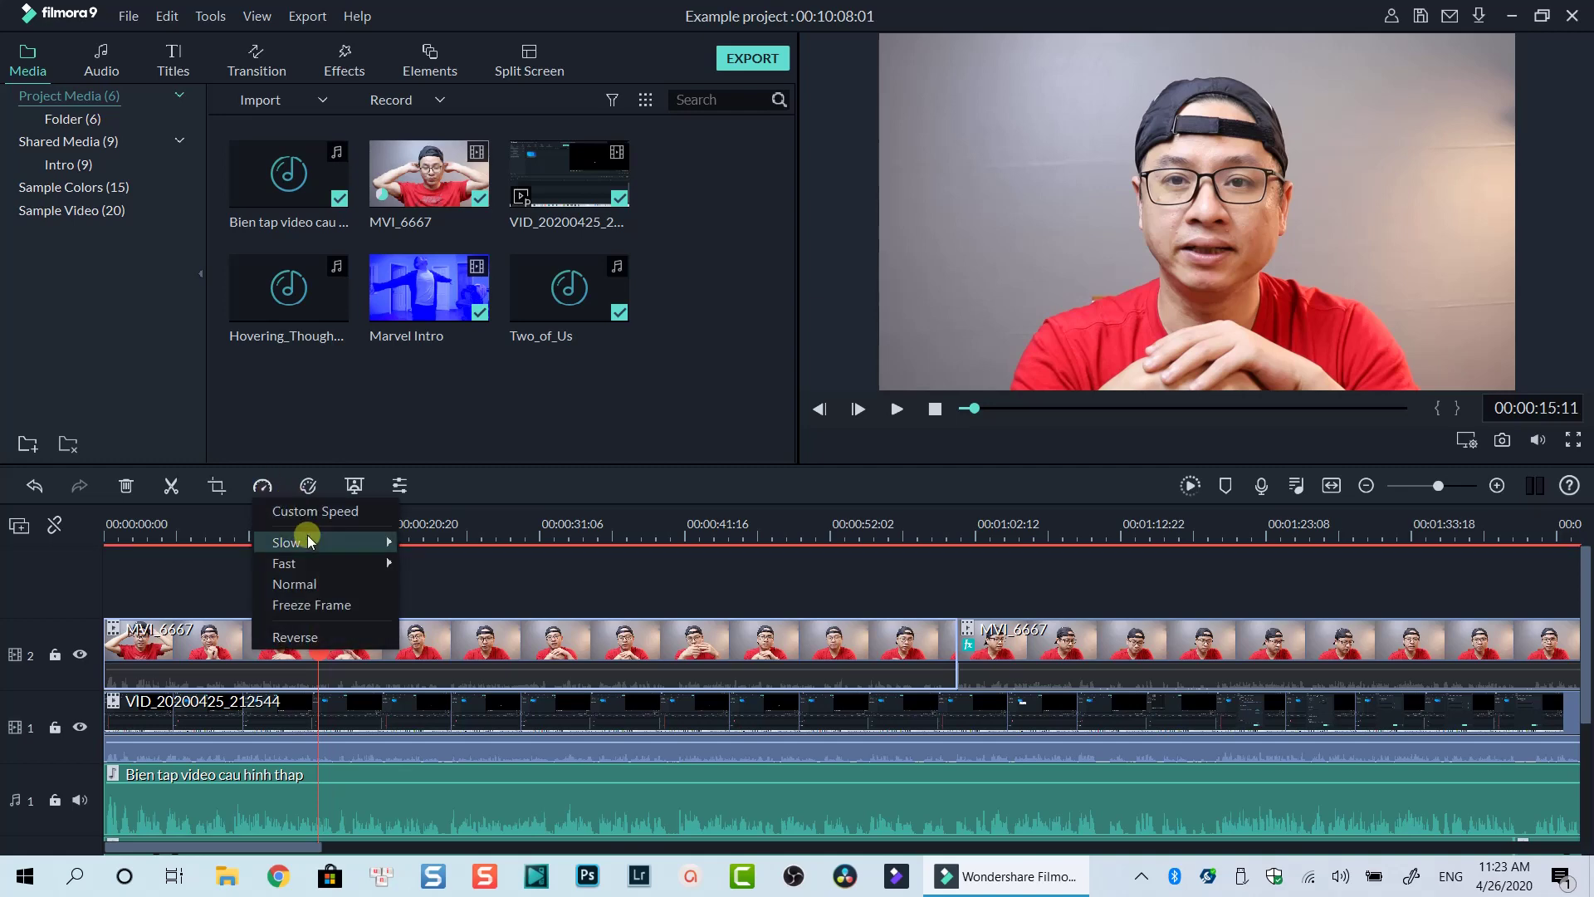
pyautogui.click(307, 511)
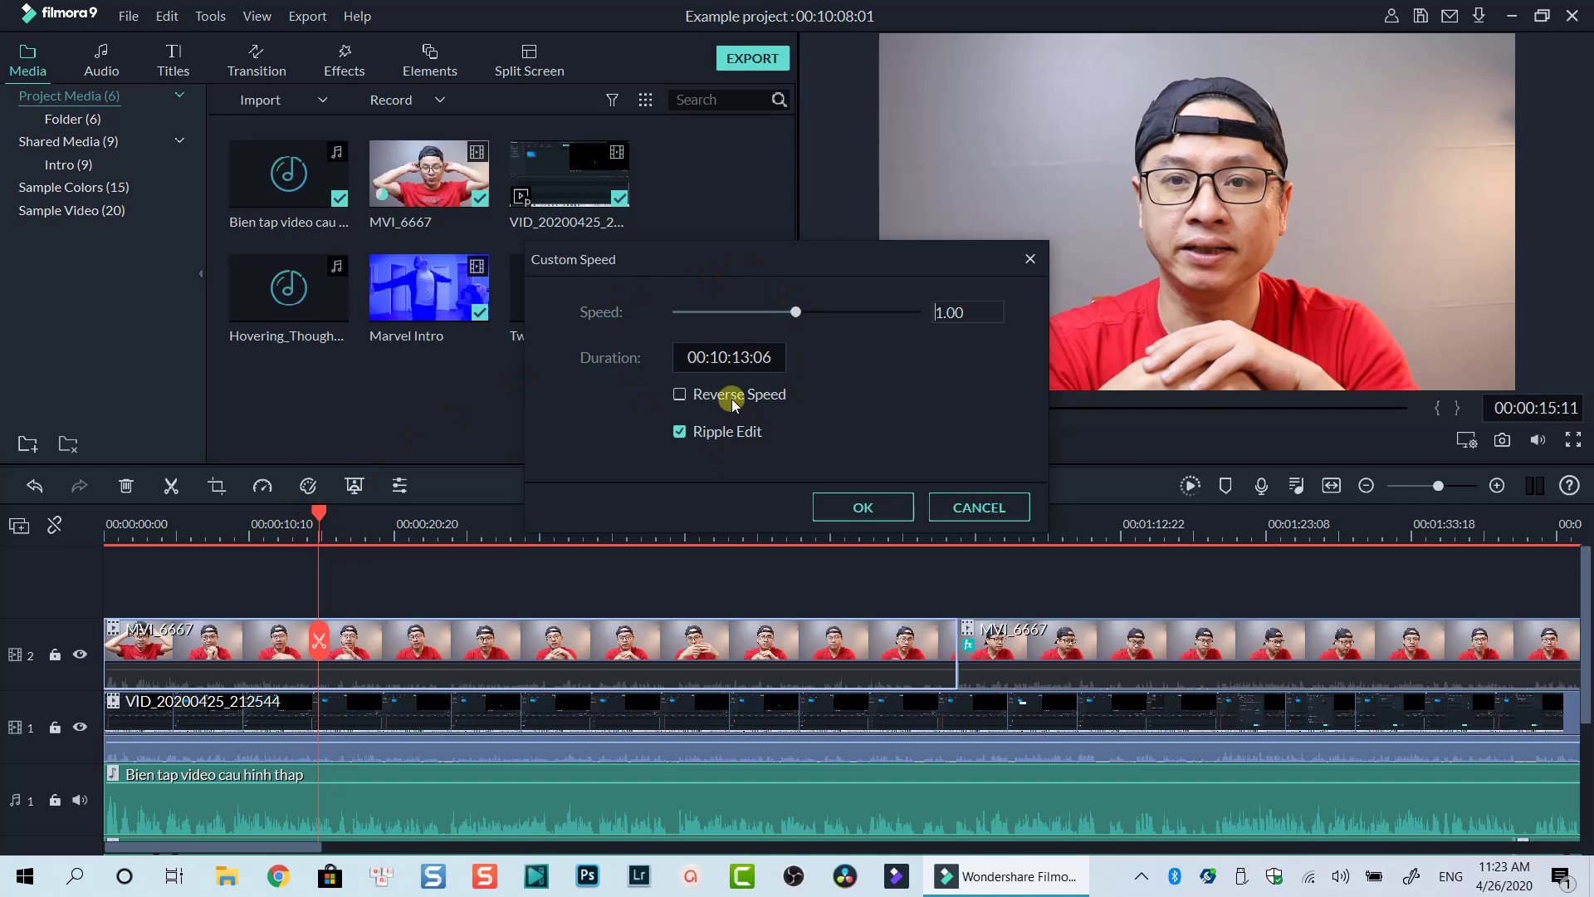
pyautogui.click(839, 506)
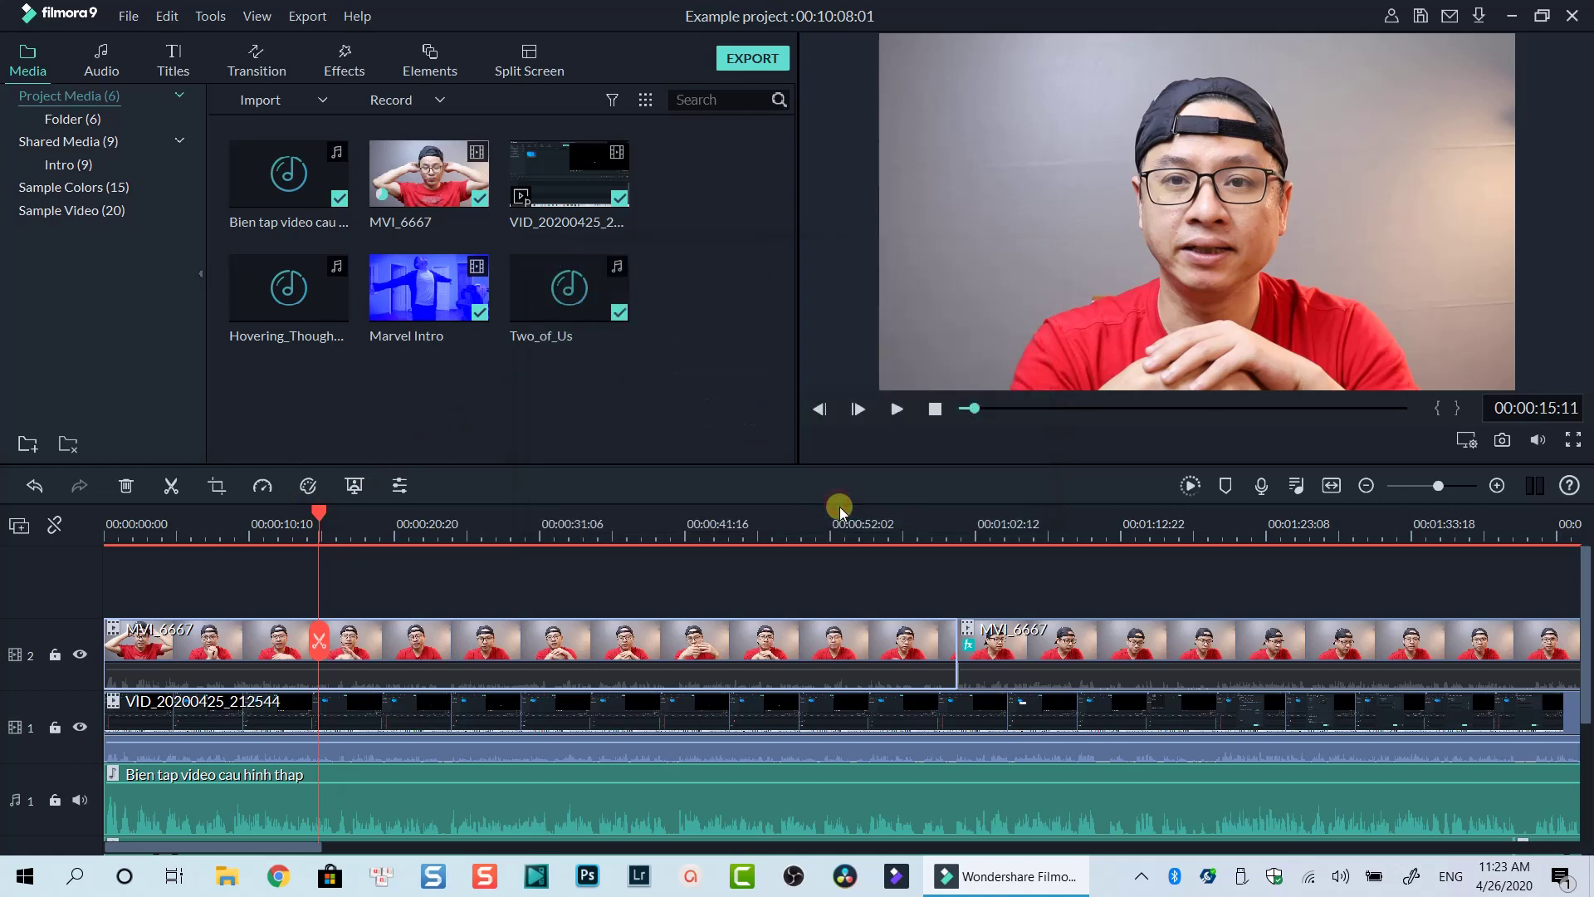
pyautogui.click(389, 652)
pyautogui.rightClick(389, 654)
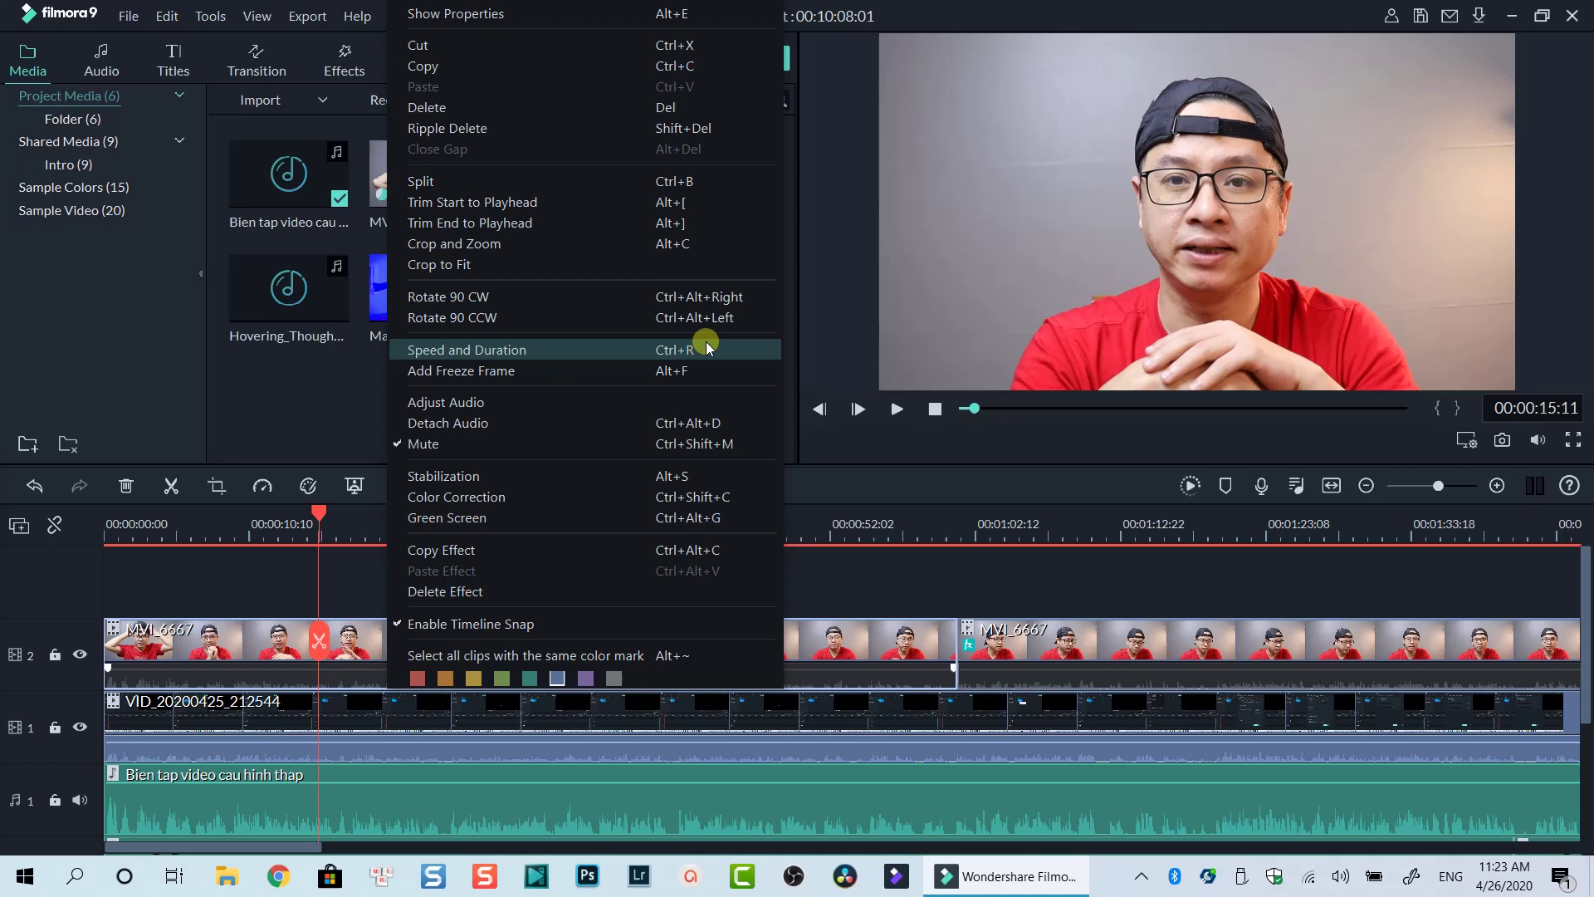
pyautogui.click(355, 588)
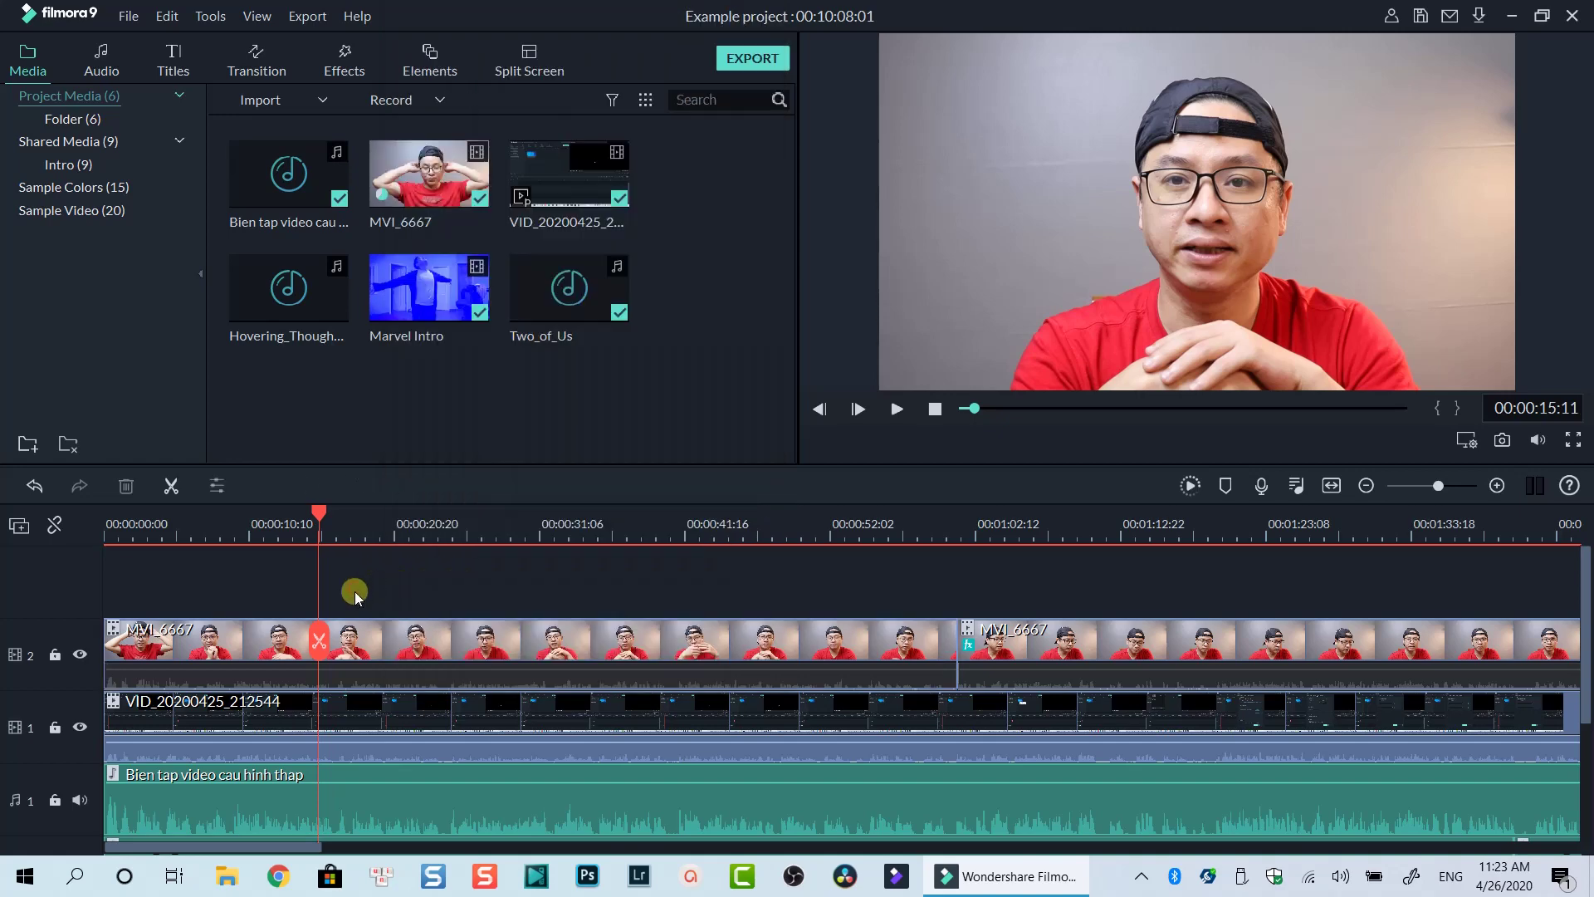
pyautogui.click(462, 648)
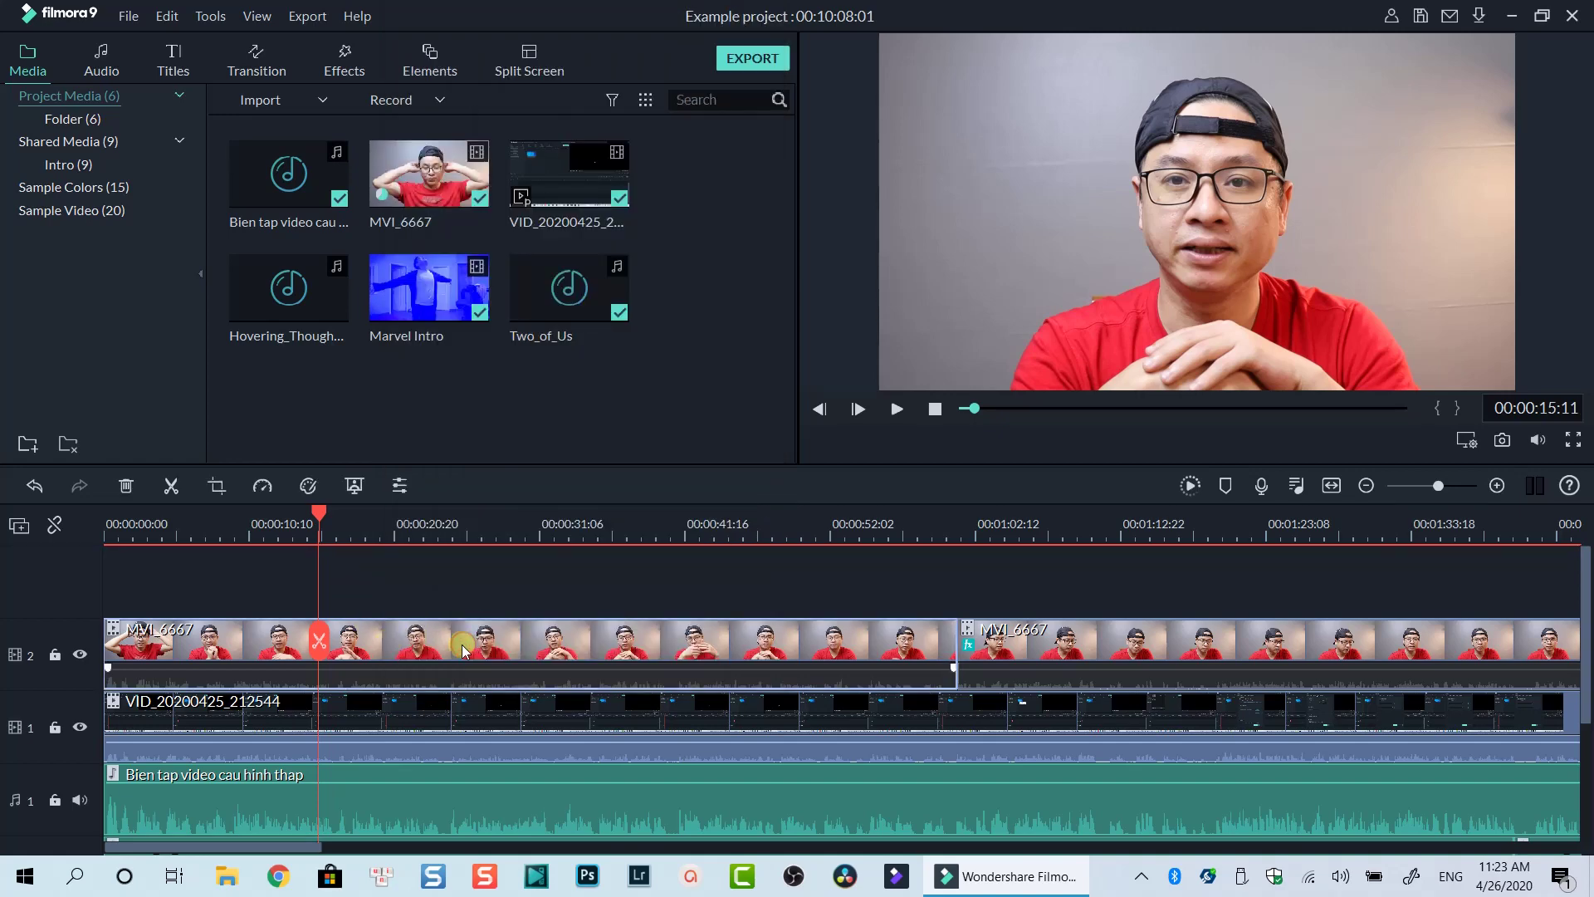
pyautogui.hotkey('ctrl', 'r')
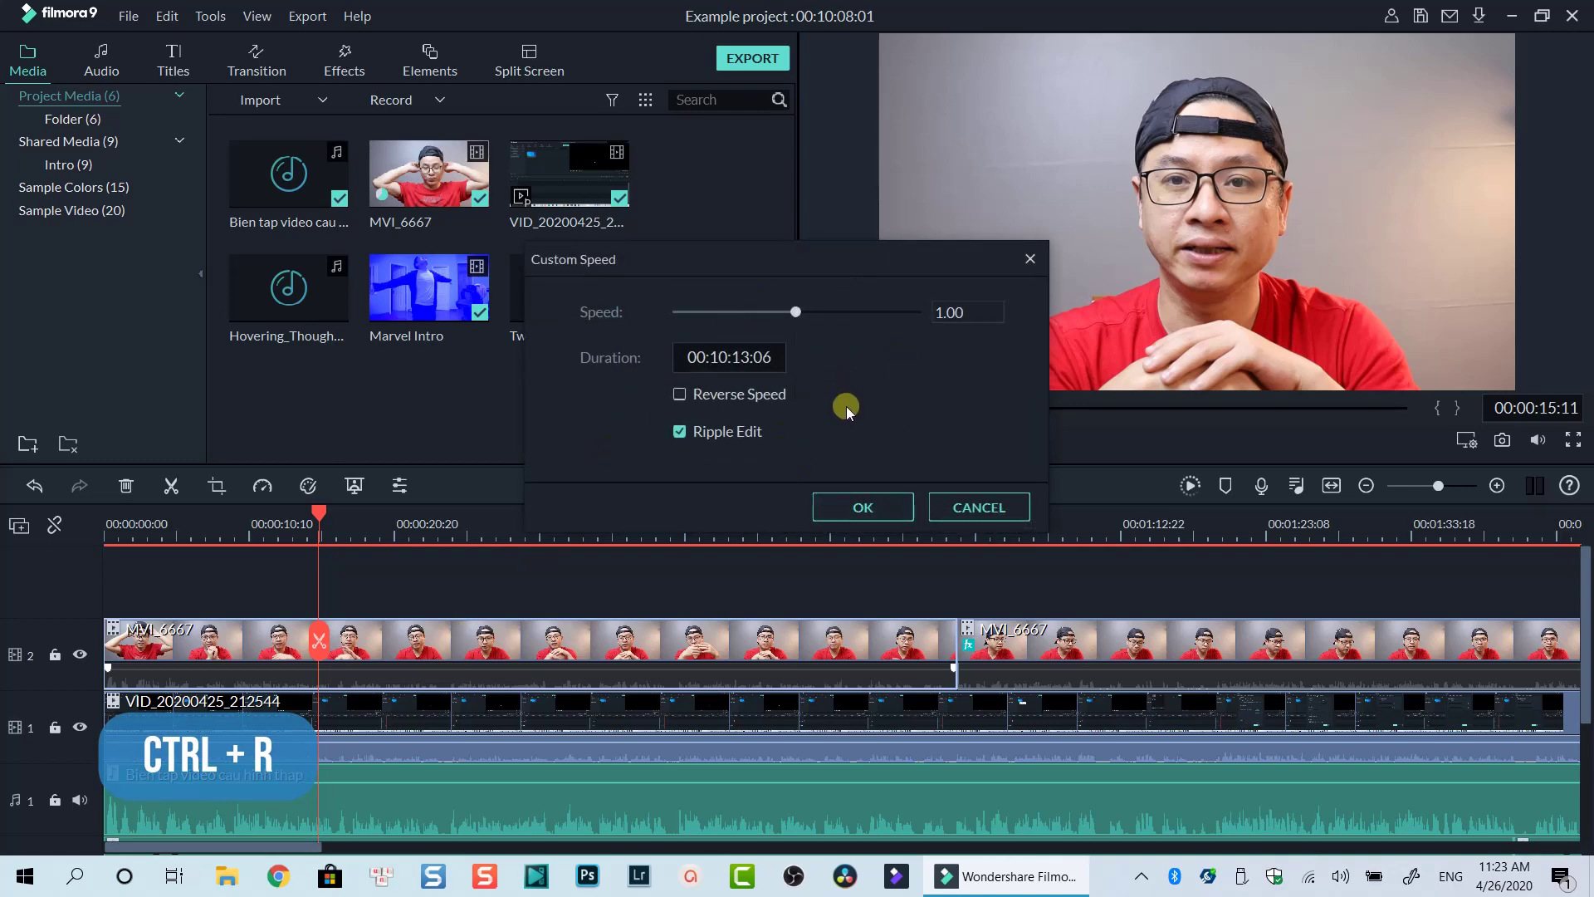
pyautogui.click(862, 505)
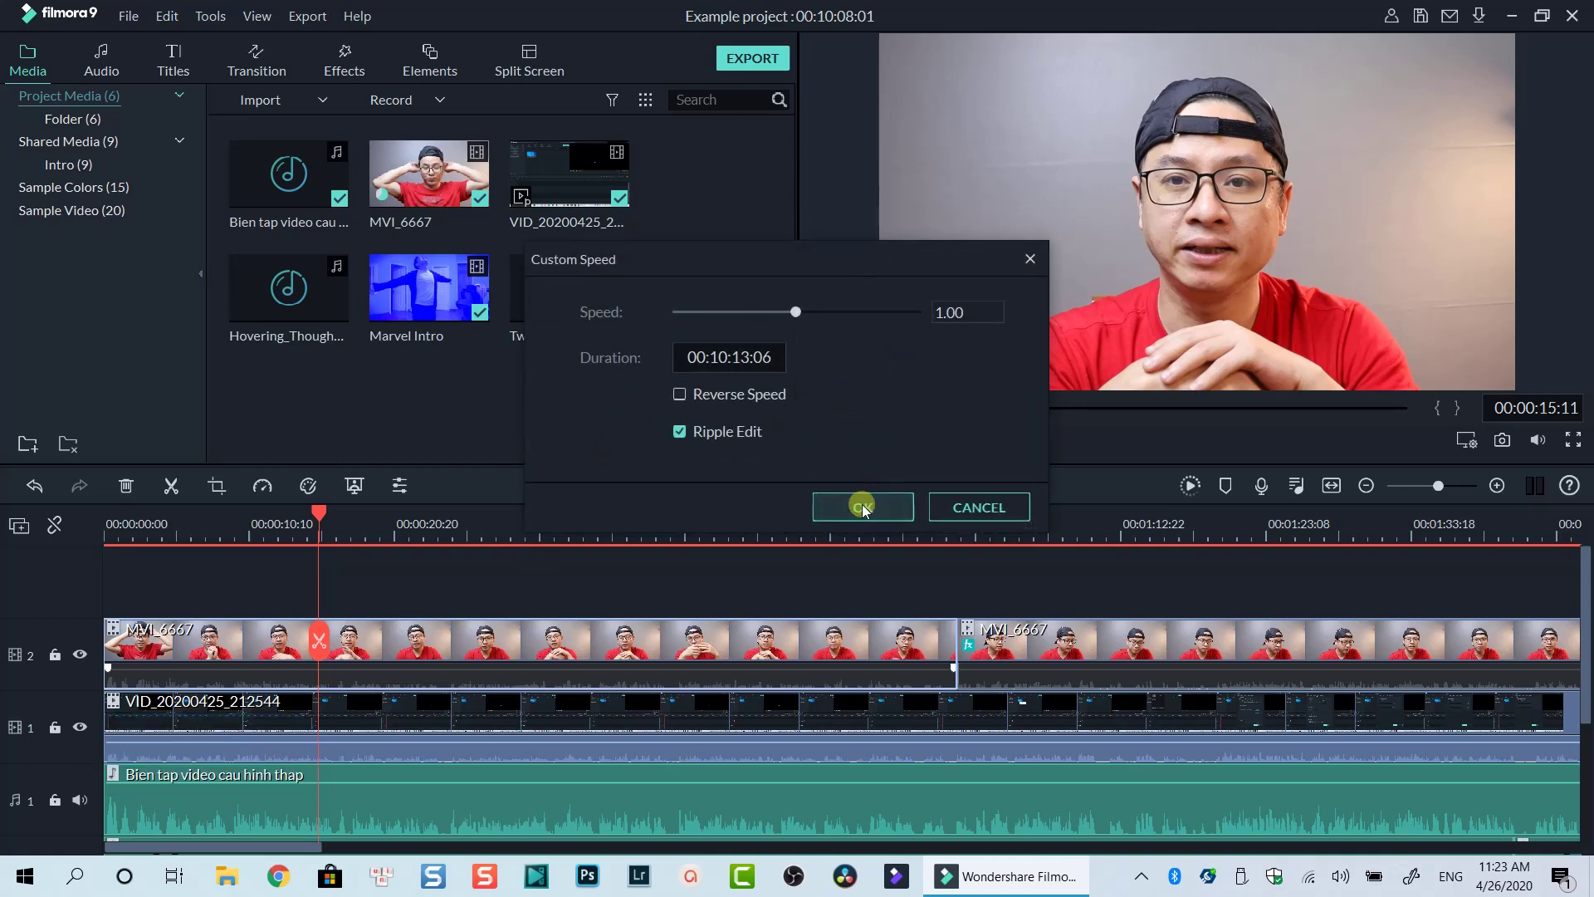
pyautogui.scroll(-1, 802, 552)
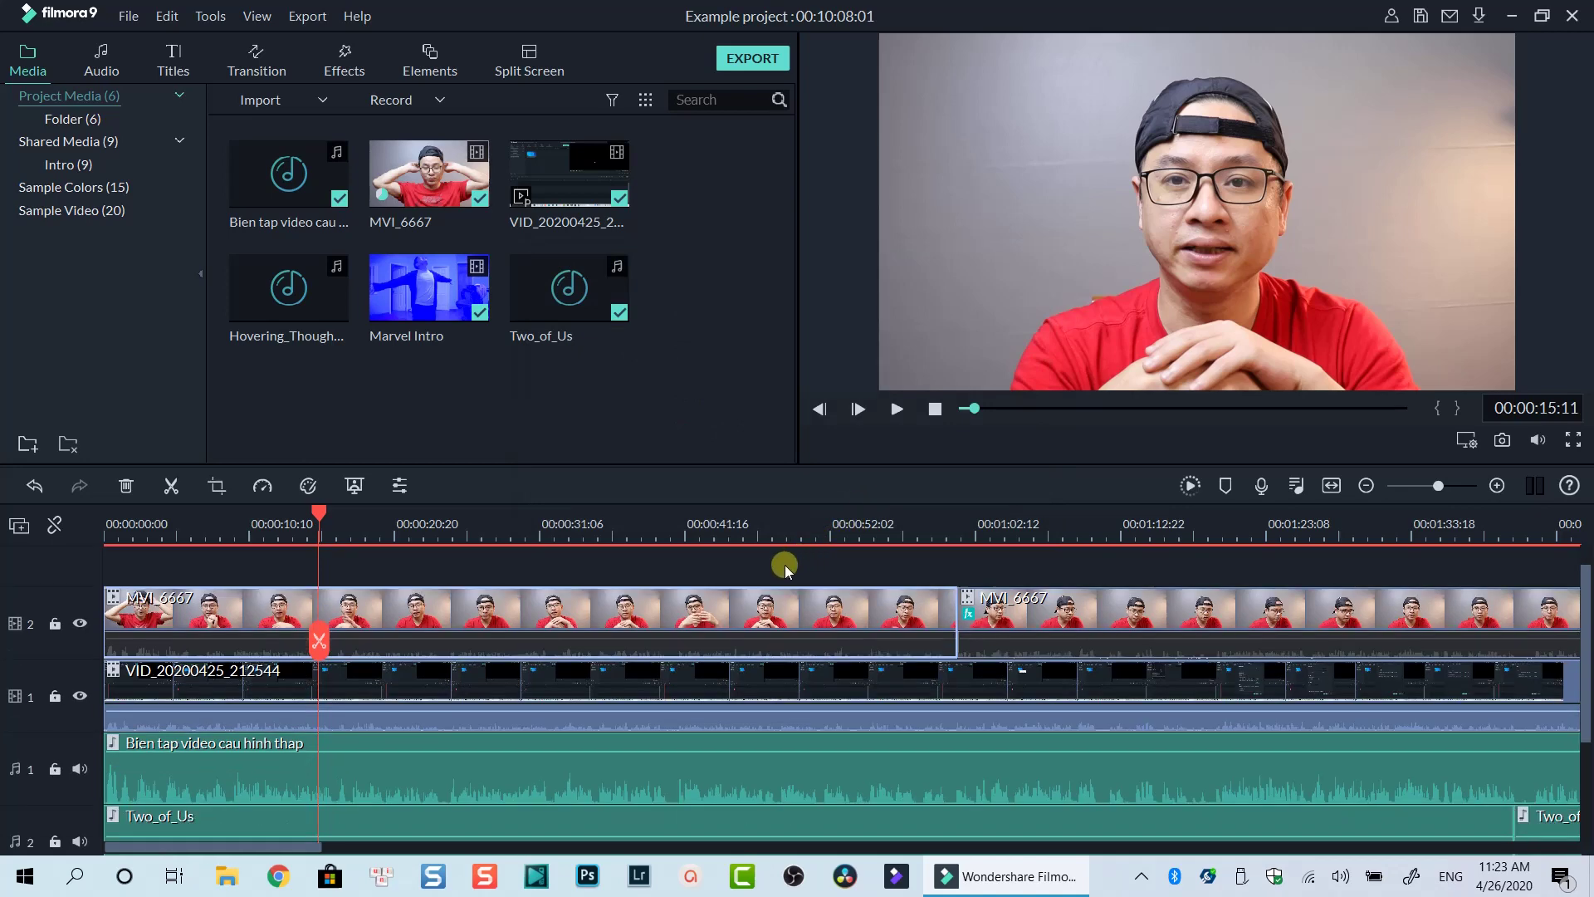
# Give the first MVI_6667 clip a red colour mark and the second MVI_6667 clip another colour.
pyautogui.rightClick(660, 615)
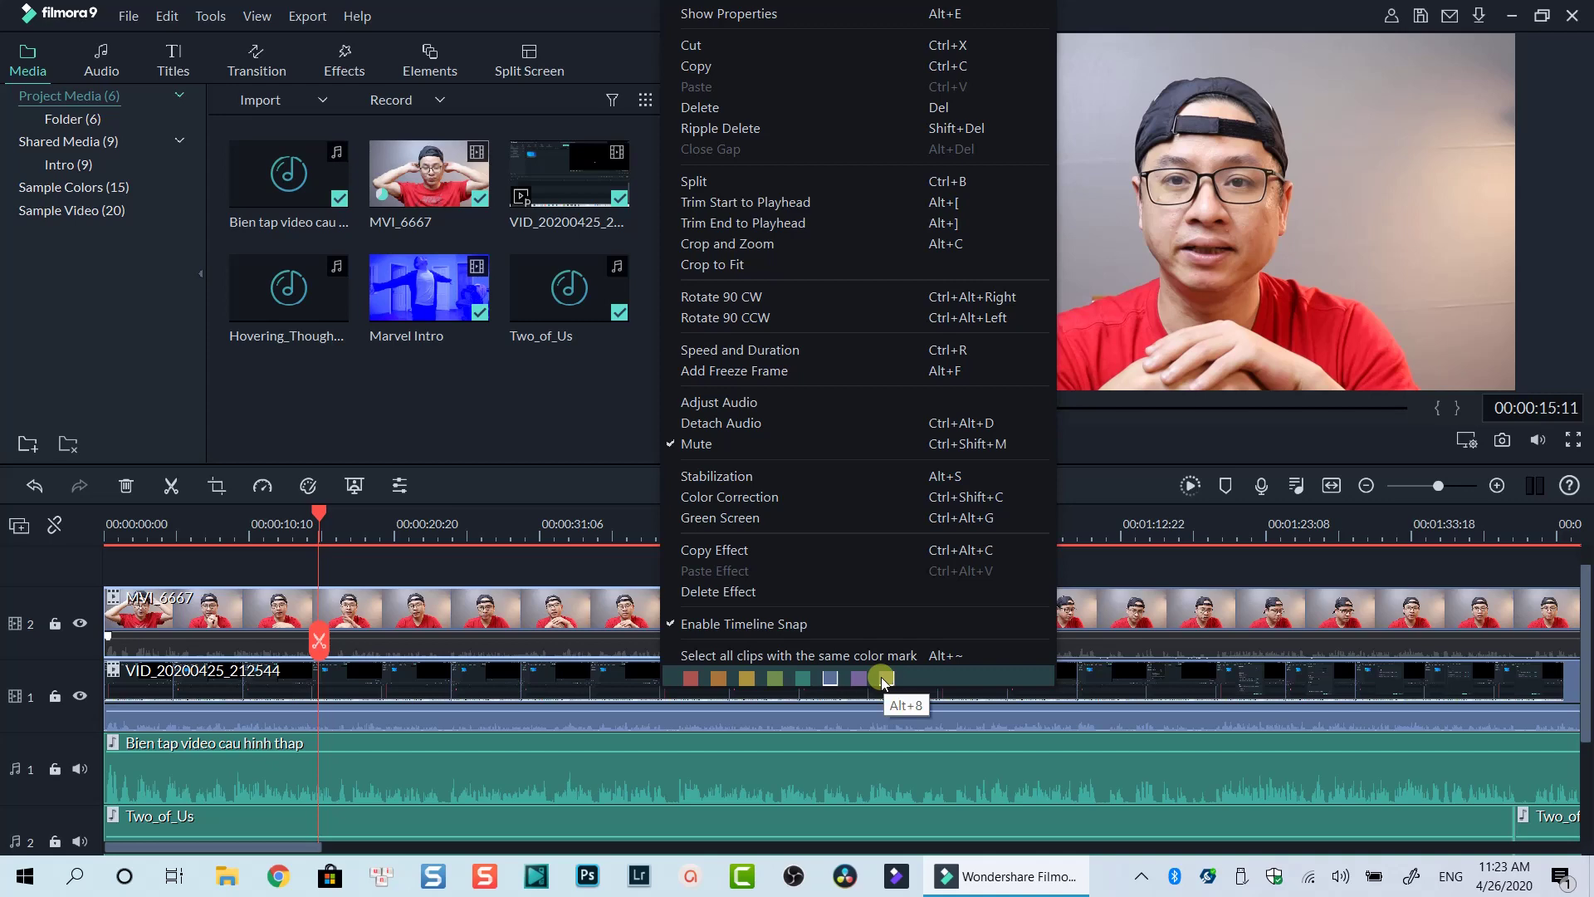
pyautogui.click(694, 676)
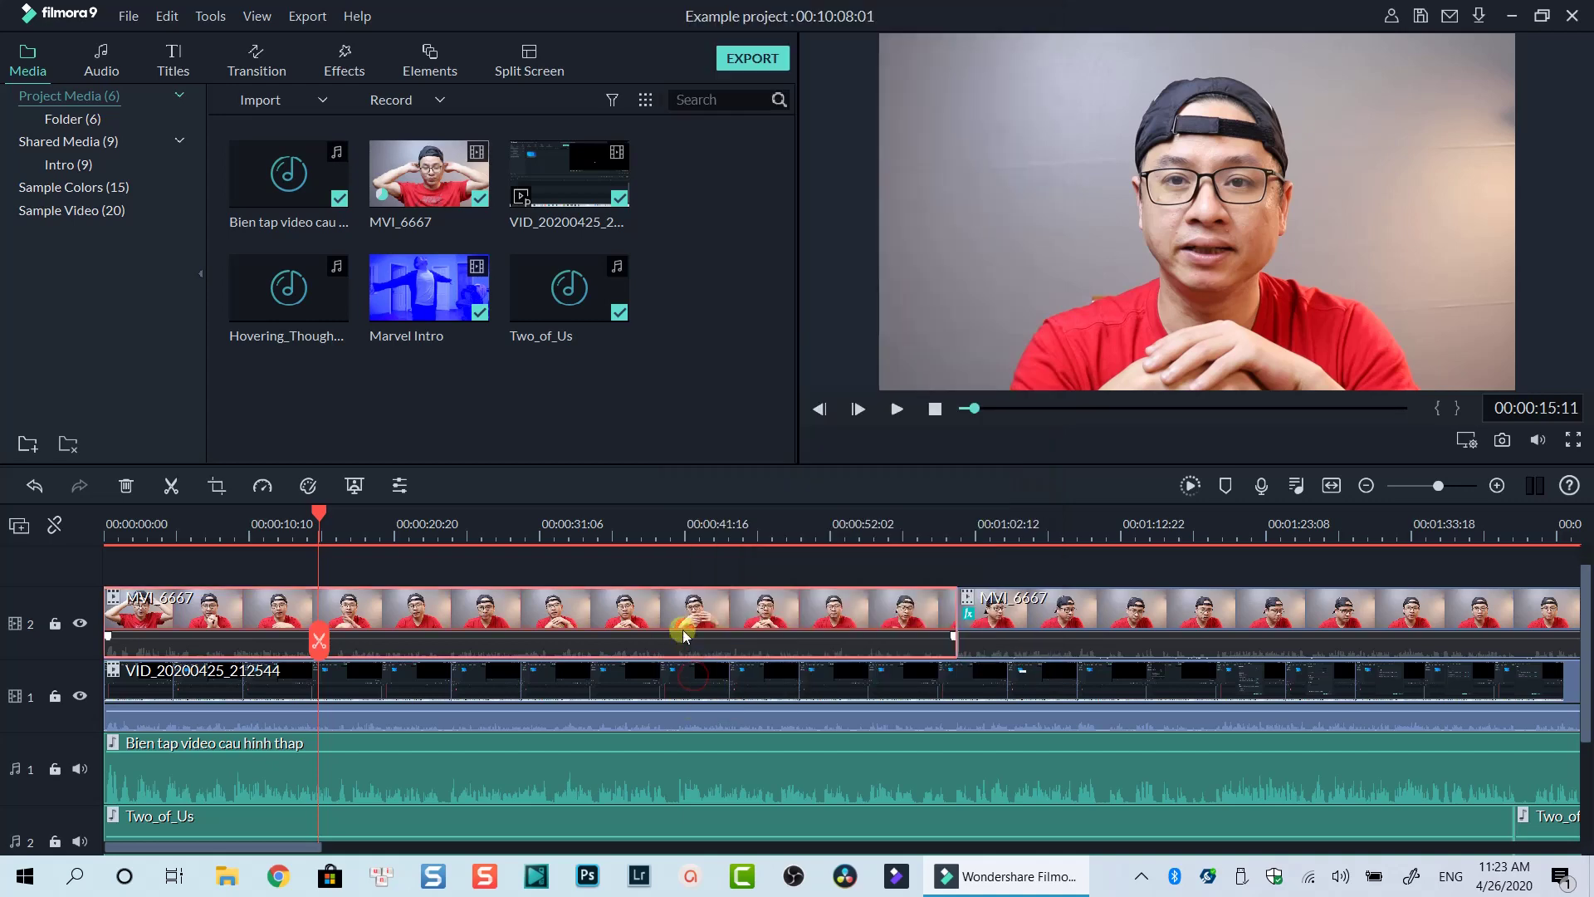
pyautogui.click(1082, 613)
pyautogui.rightClick(1082, 612)
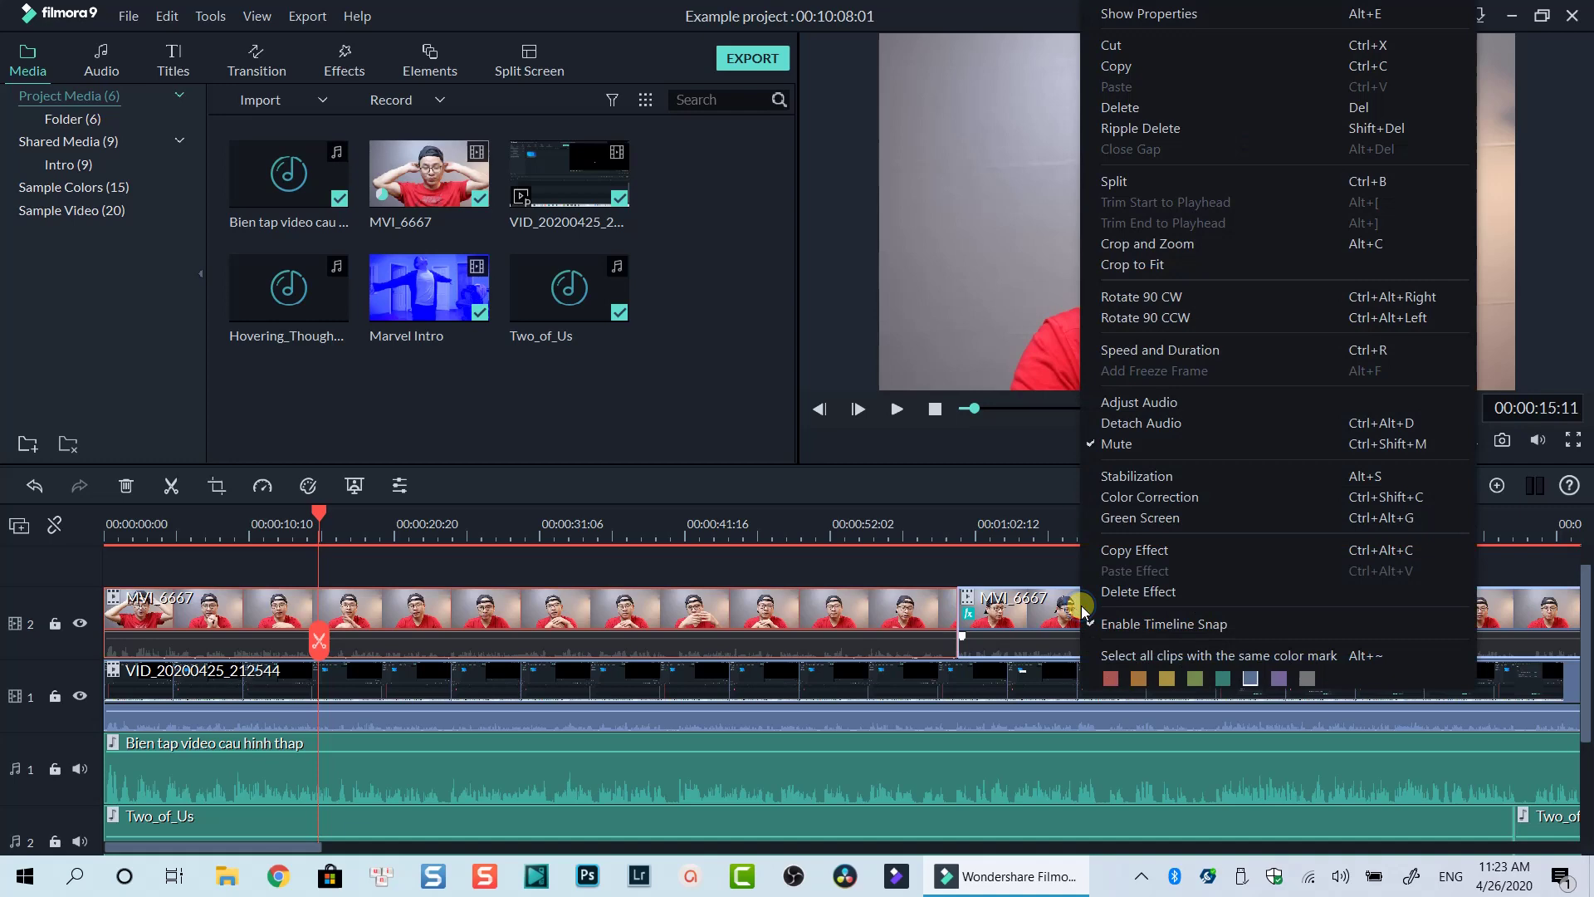
pyautogui.click(1142, 679)
# Select the VID_20200425_212544 clip and the Bien tap video cau hinh thap audio clip.
pyautogui.click(708, 698)
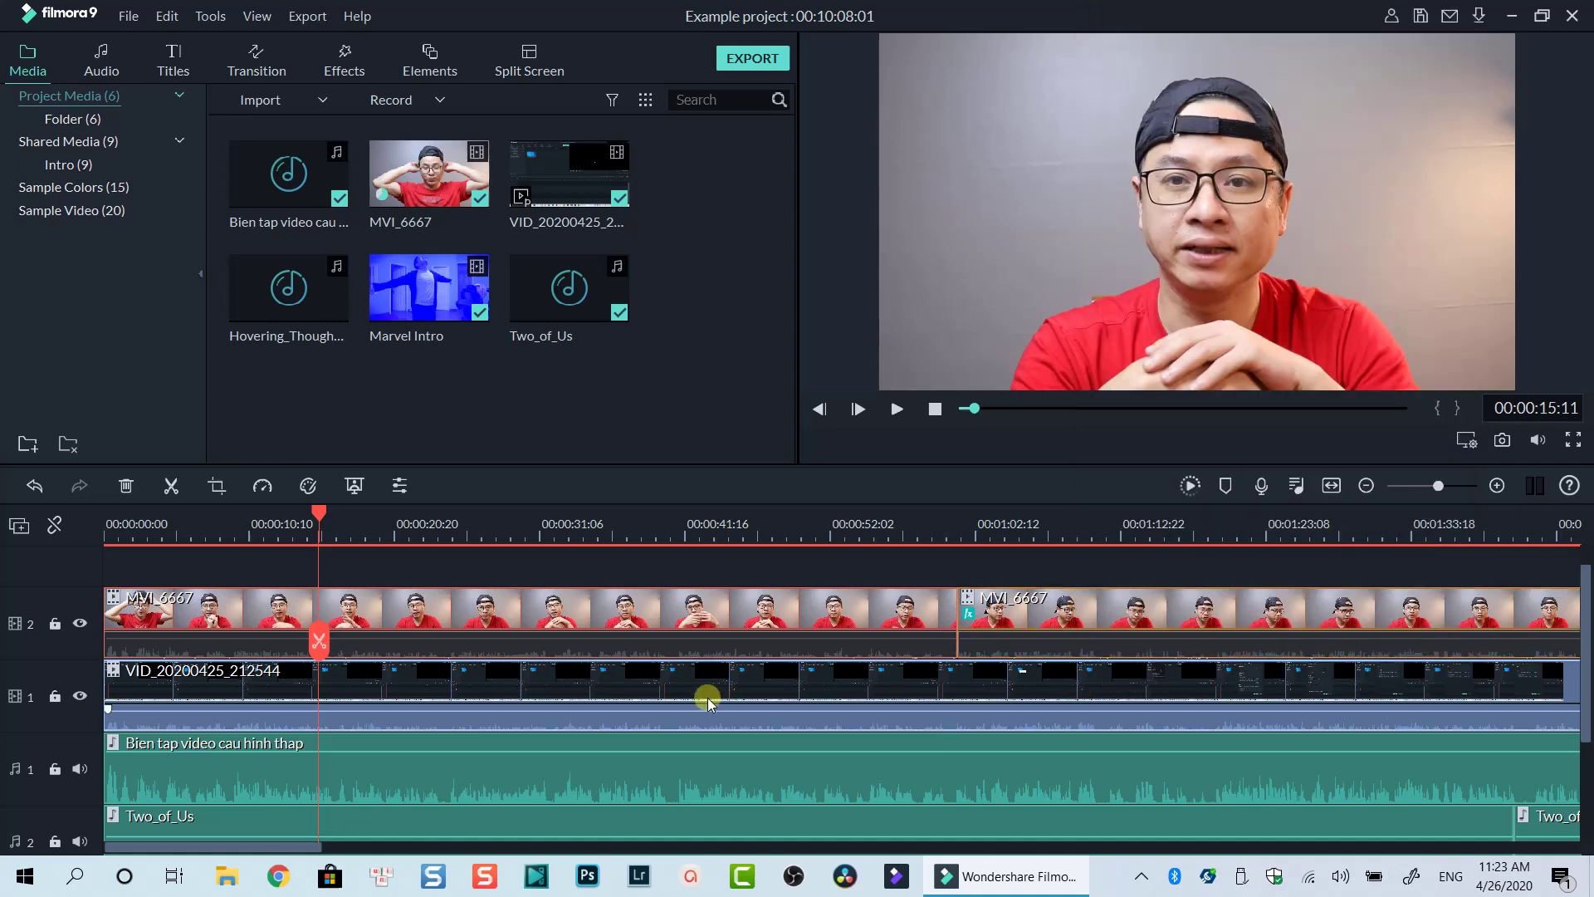
pyautogui.click(719, 717)
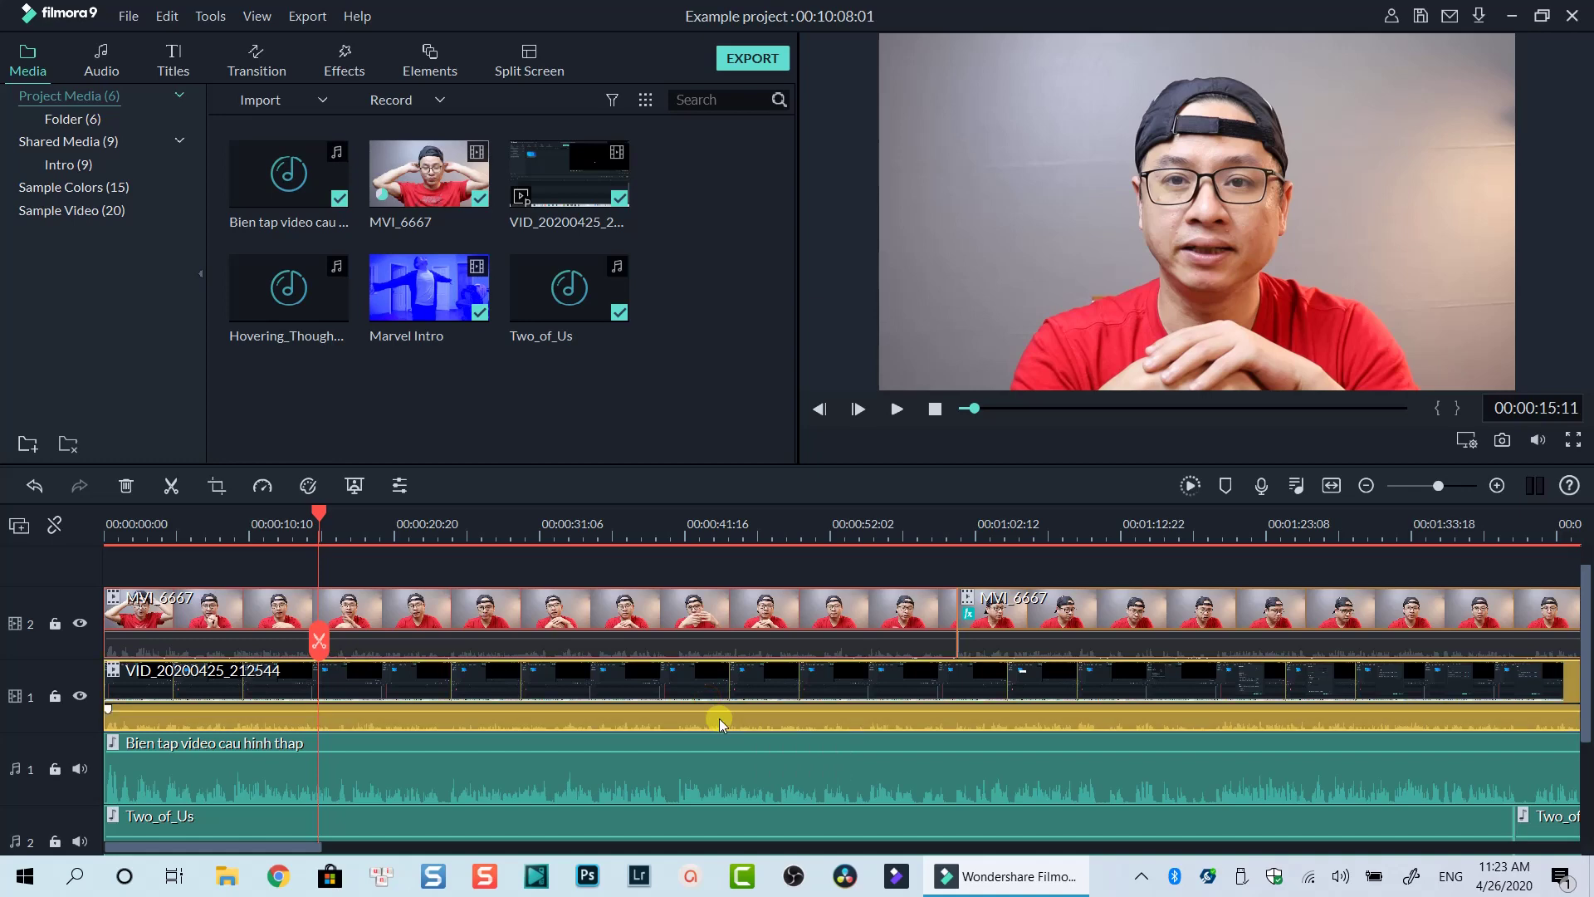
pyautogui.click(694, 765)
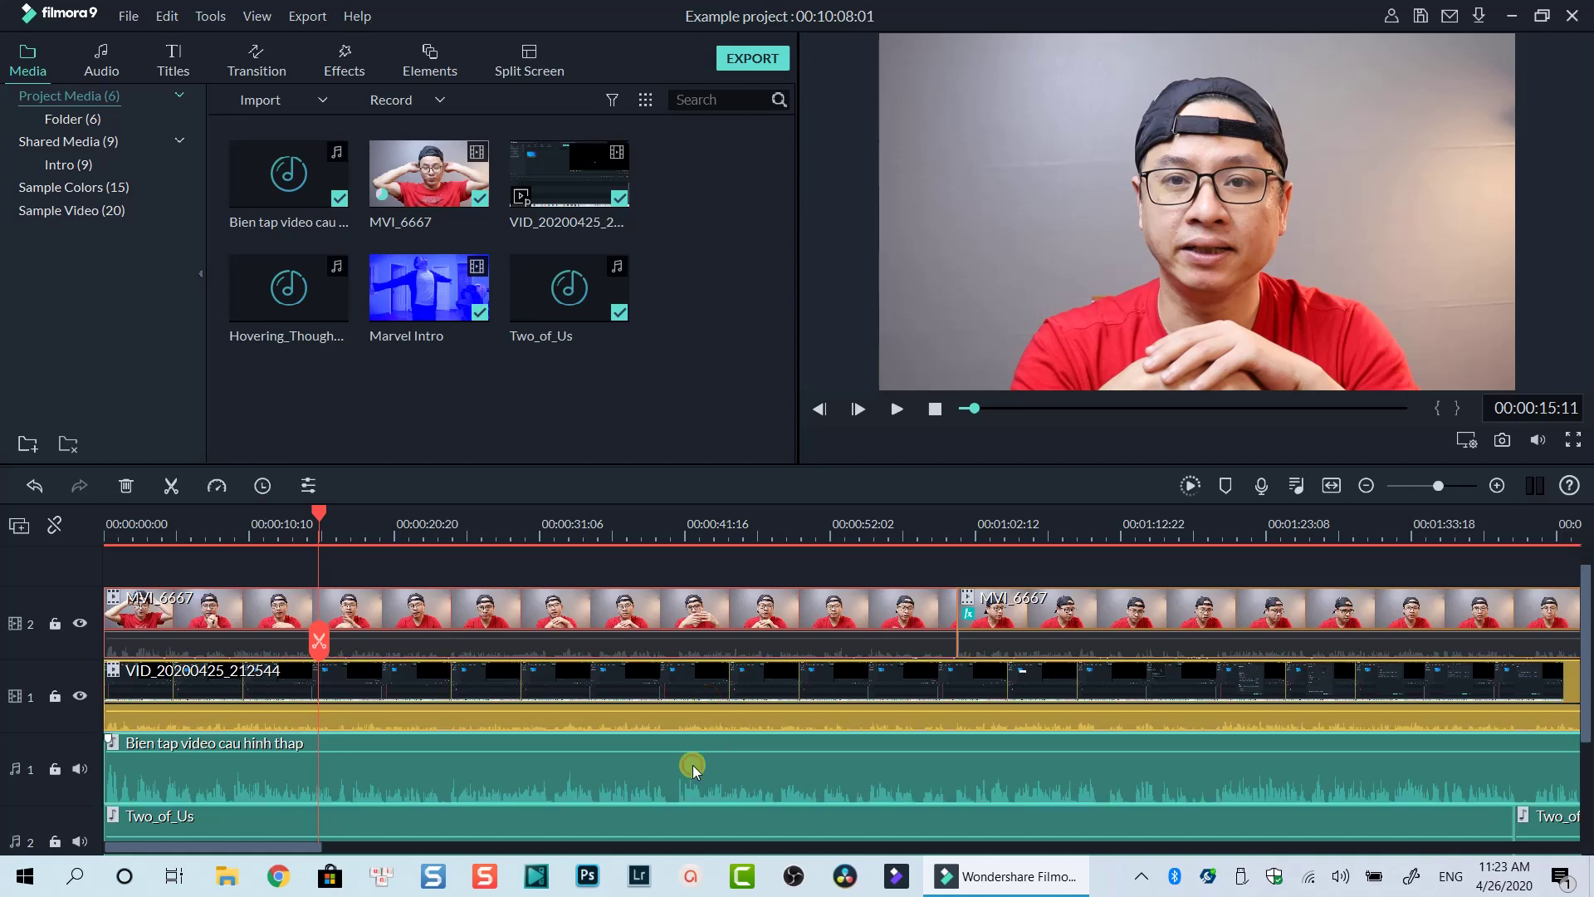
pyautogui.scroll(-1, 777, 710)
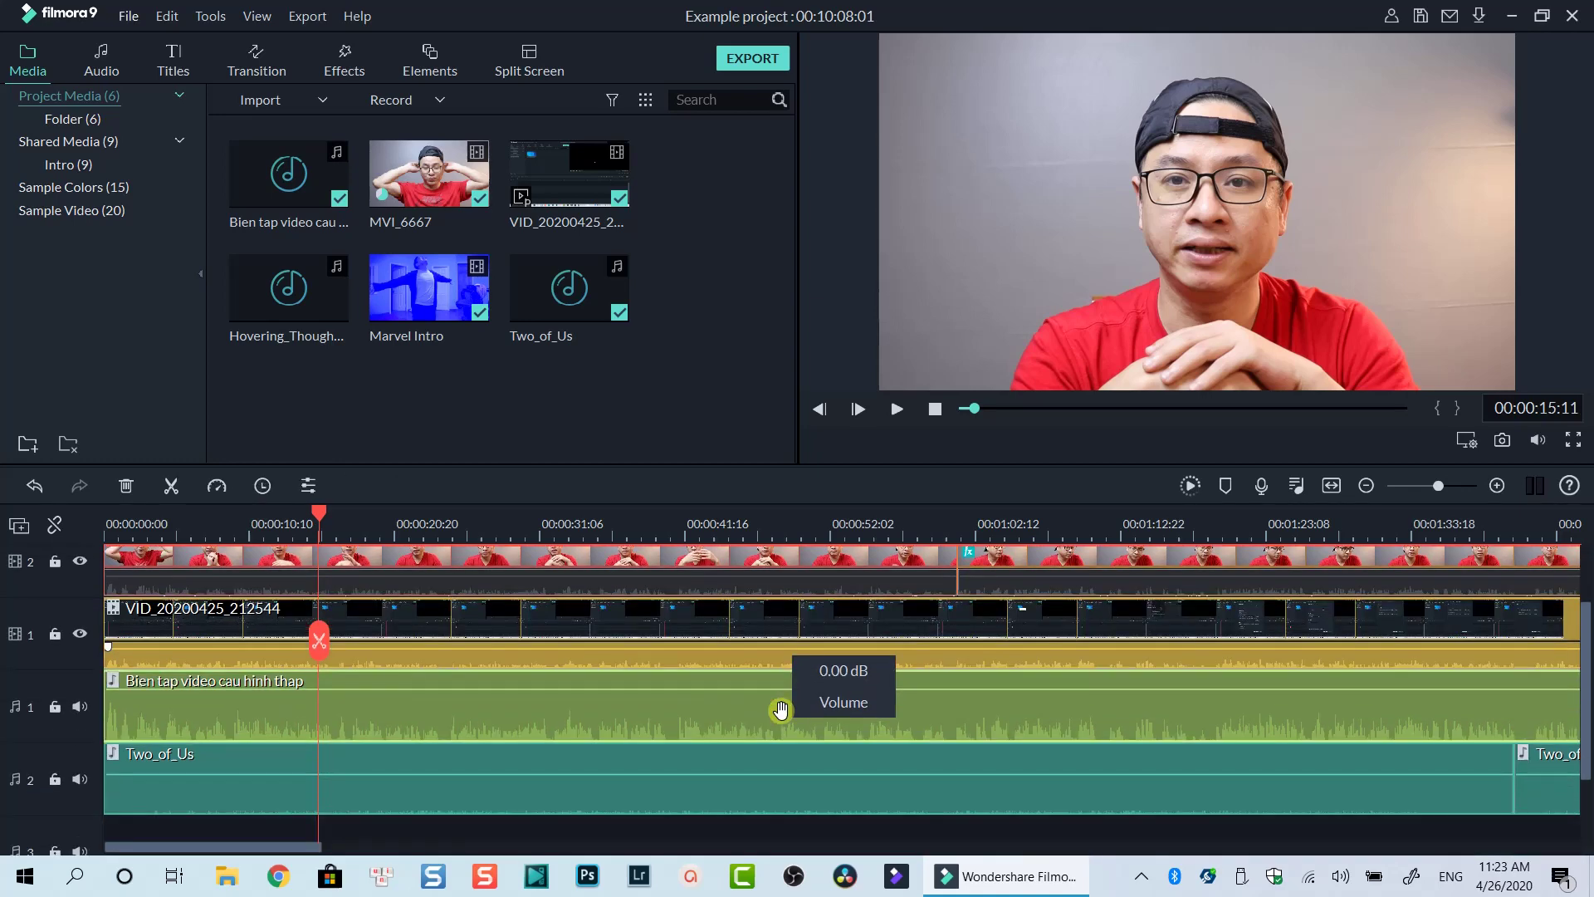
# Select the Two_of_Us audio clip and inspect the gap options on track 1 without deleting anything.
pyautogui.click(737, 788)
pyautogui.scroll(2, 896, 727)
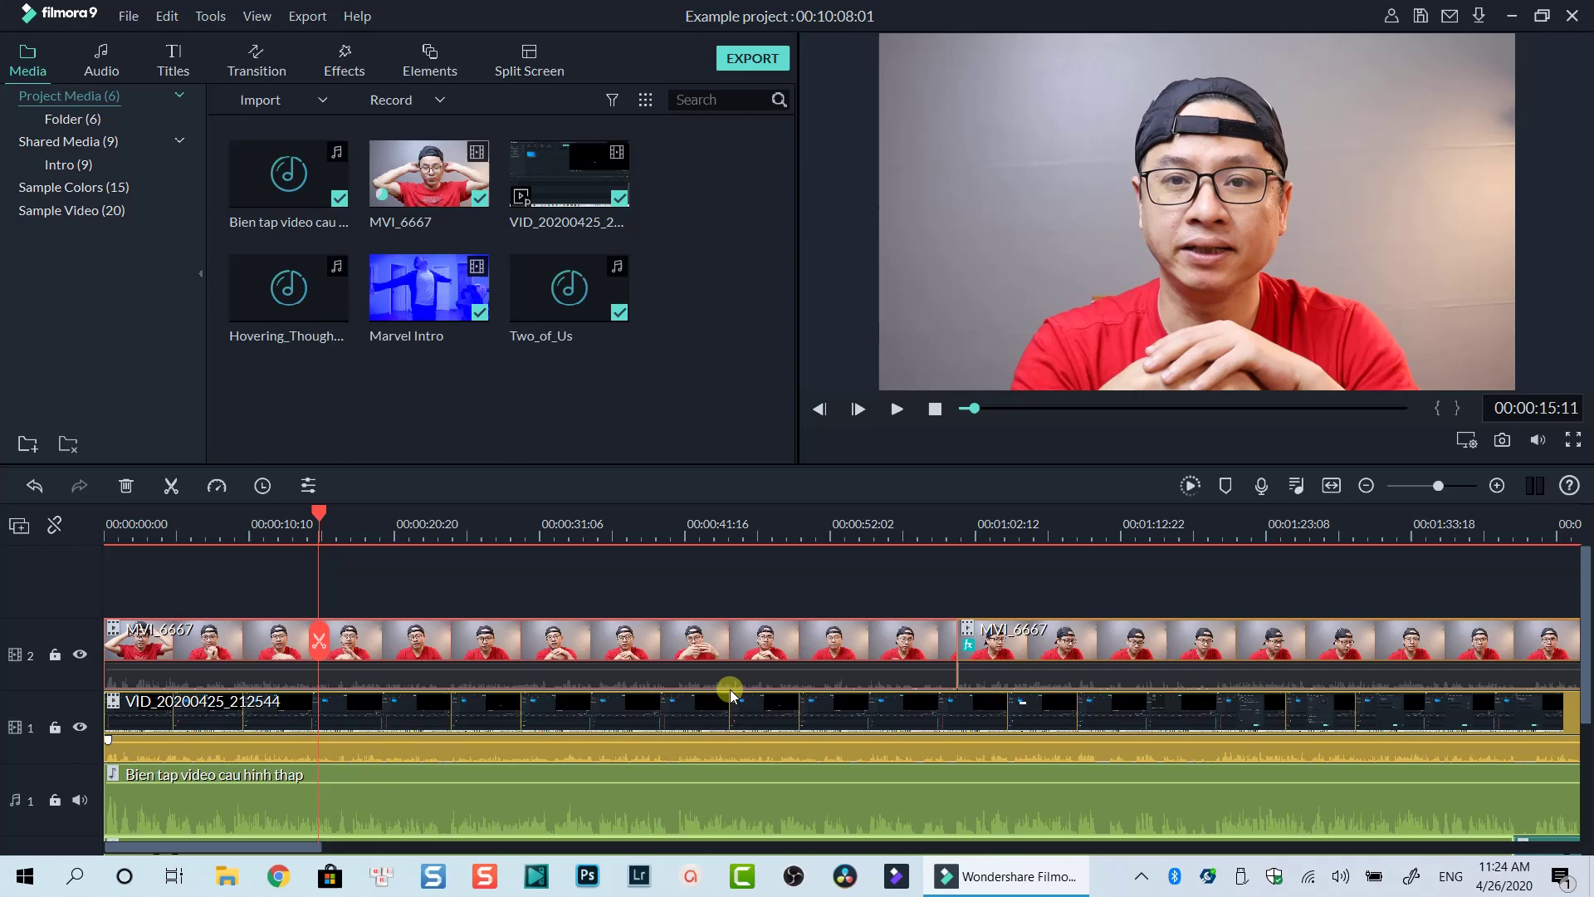
pyautogui.rightClick(1089, 681)
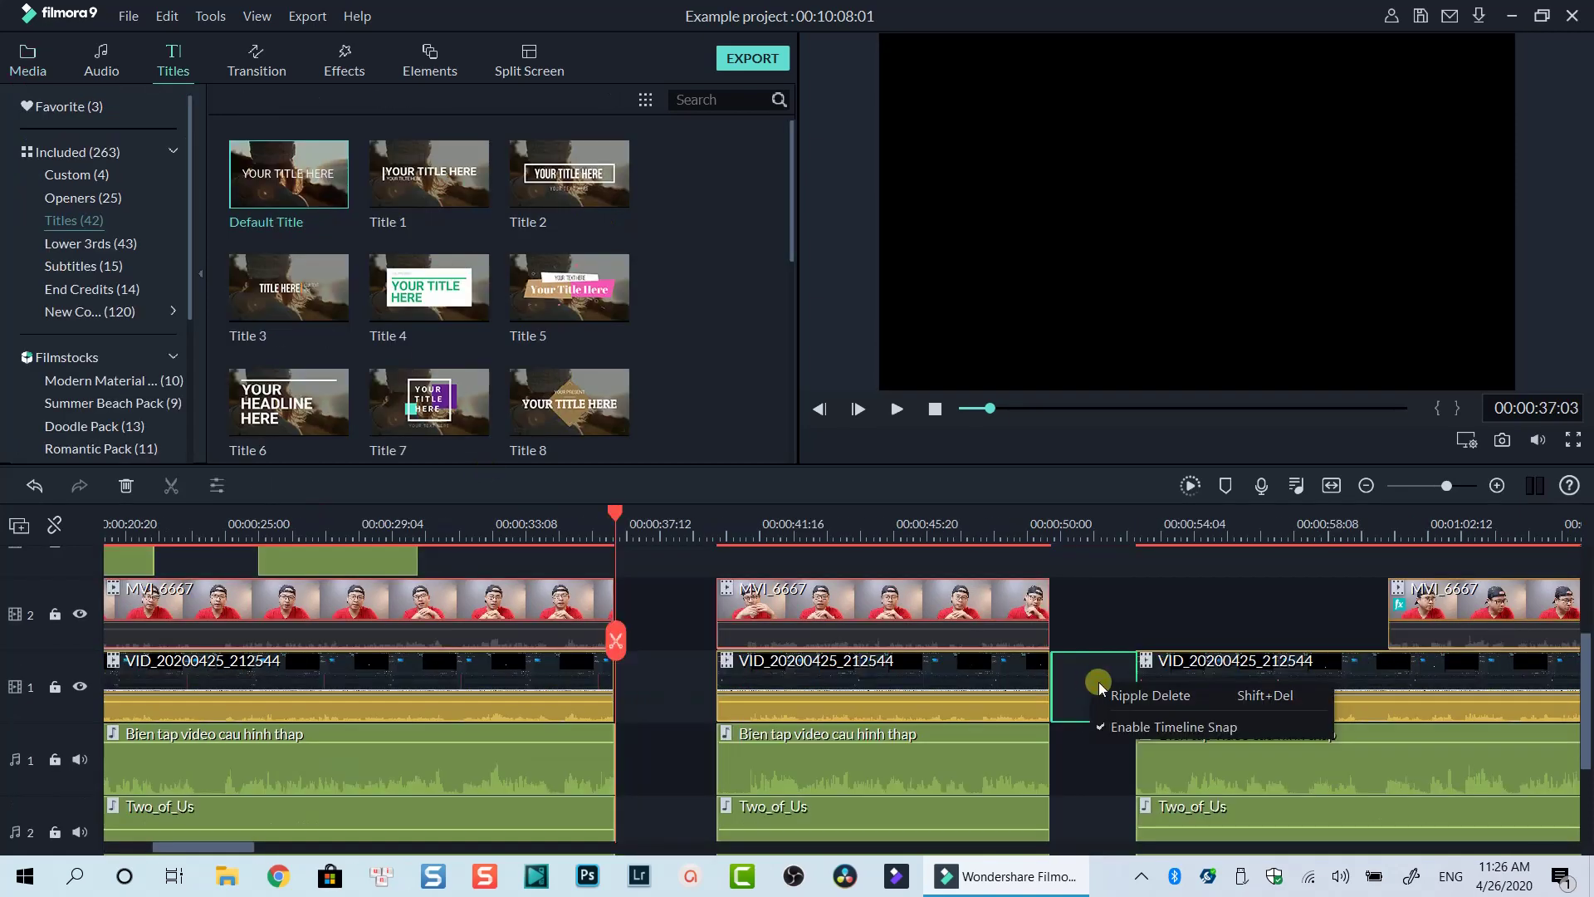
pyautogui.click(1089, 600)
pyautogui.click(1089, 598)
pyautogui.scroll(2, 1098, 607)
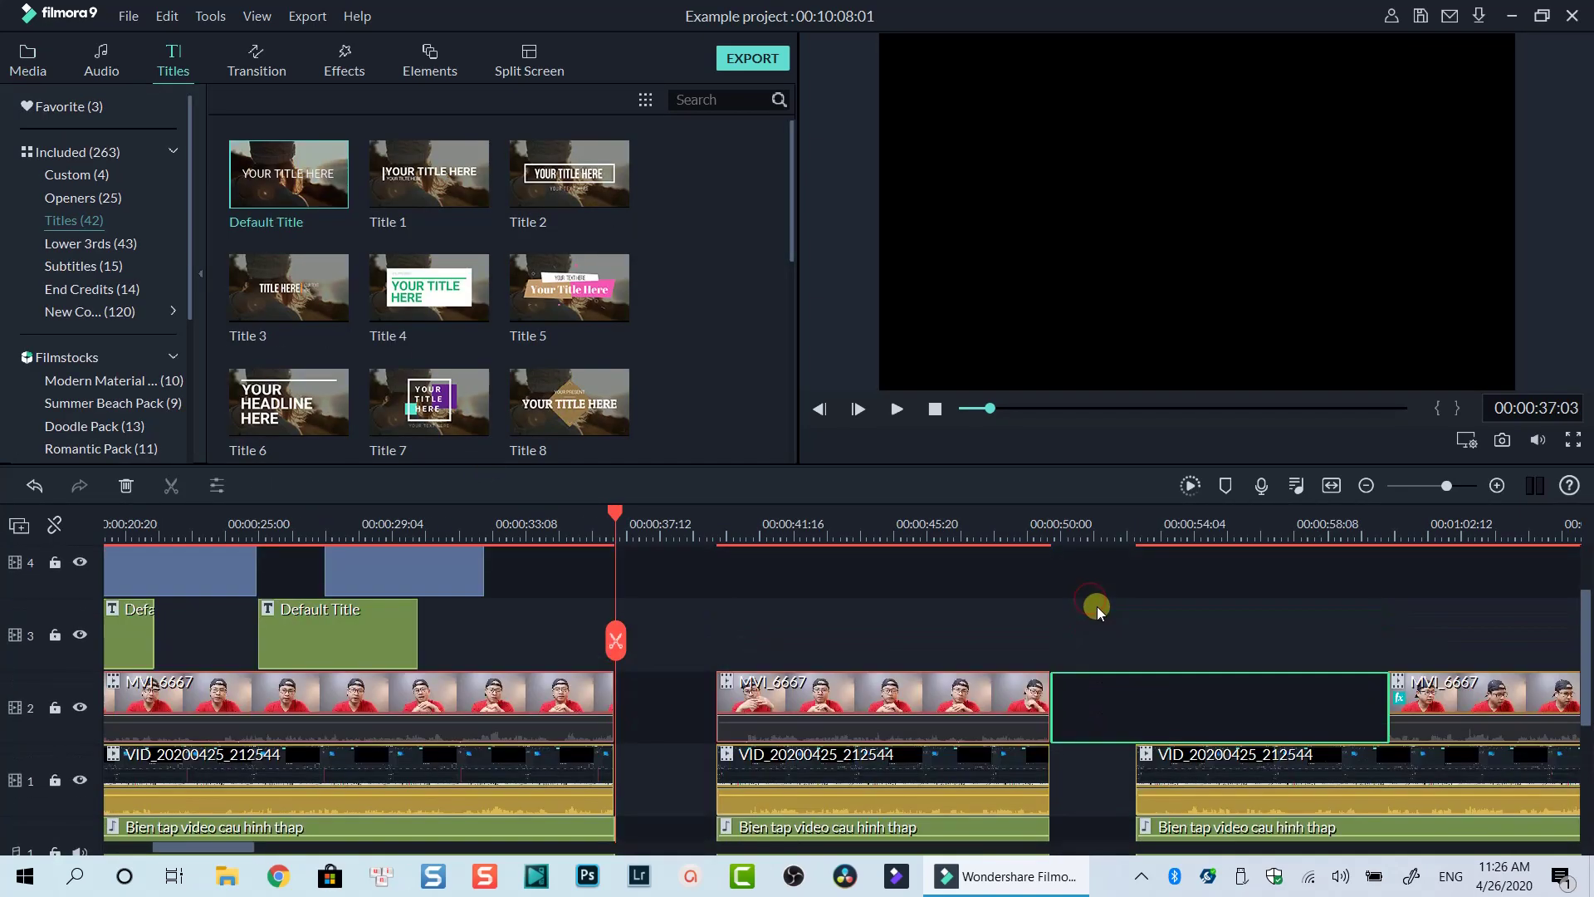
pyautogui.click(1078, 599)
# Choose Close Gap from the empty-space timeline menu, shortening the project to 00:09:54:10.
pyautogui.rightClick(1071, 619)
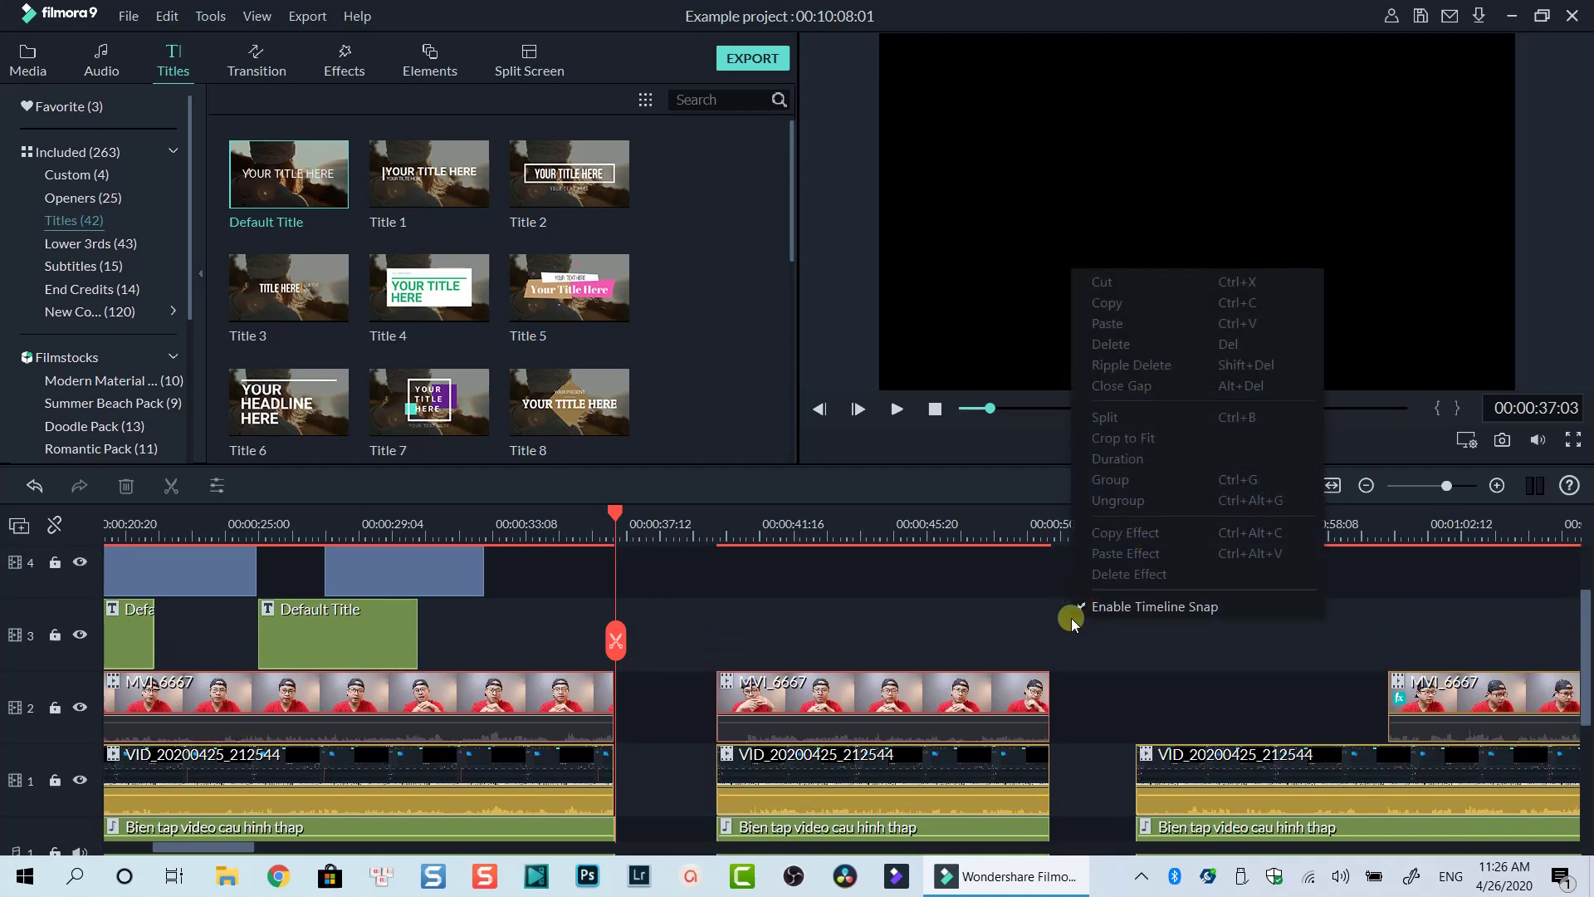
pyautogui.click(980, 620)
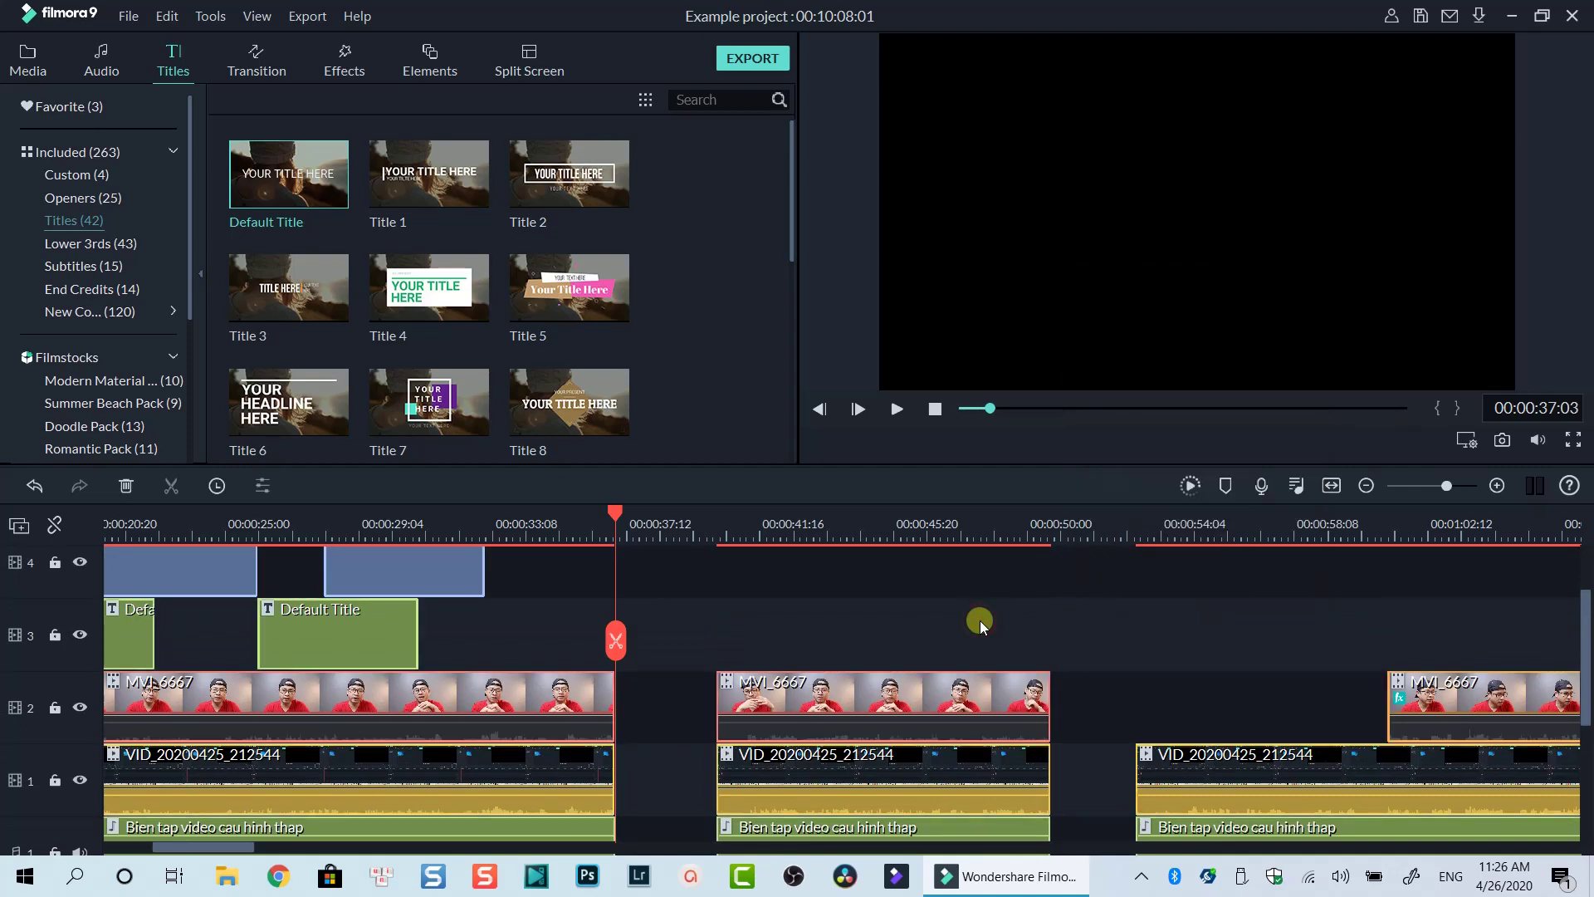
pyautogui.rightClick(980, 620)
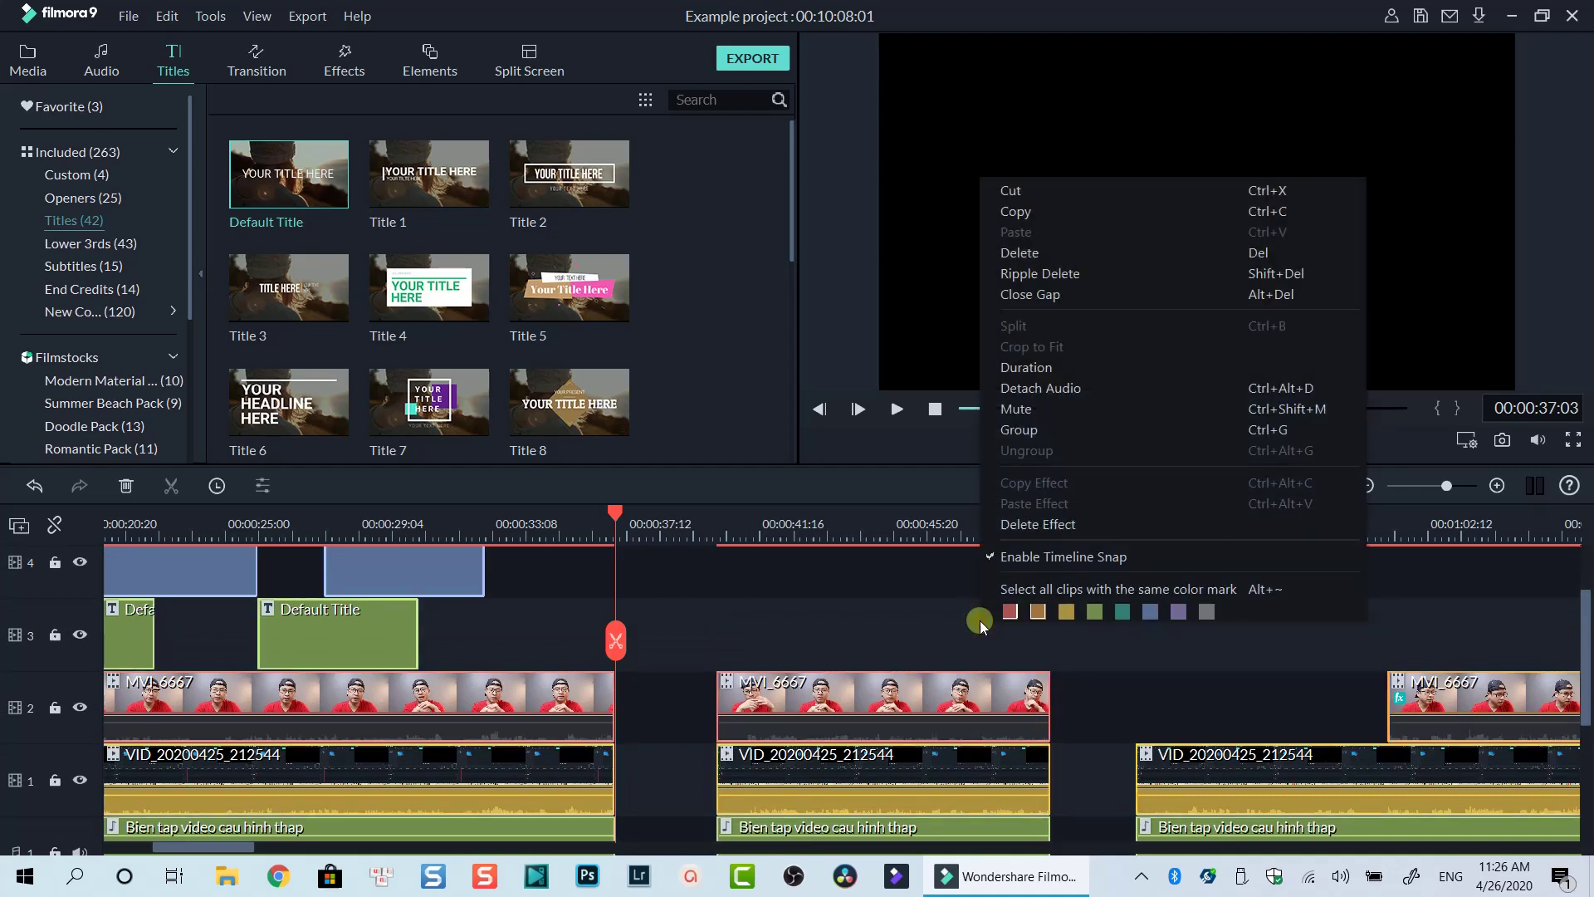
pyautogui.click(1068, 295)
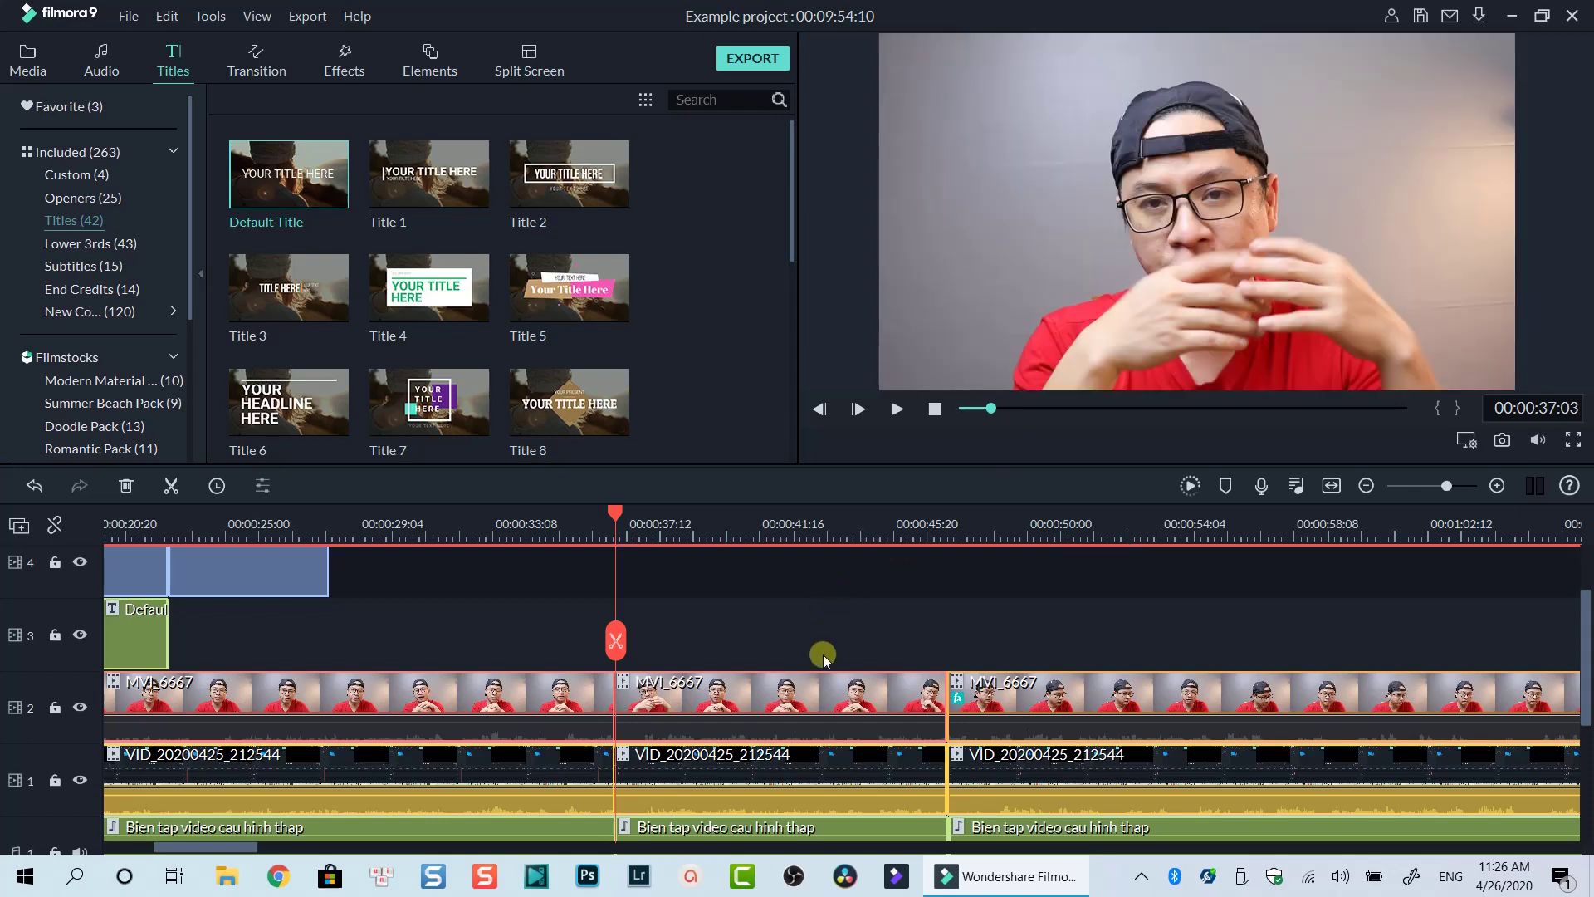
# Marquee-select all MVI_6667 clips on video track 2 and close the gaps between them.
pyautogui.scroll(2, 824, 654)
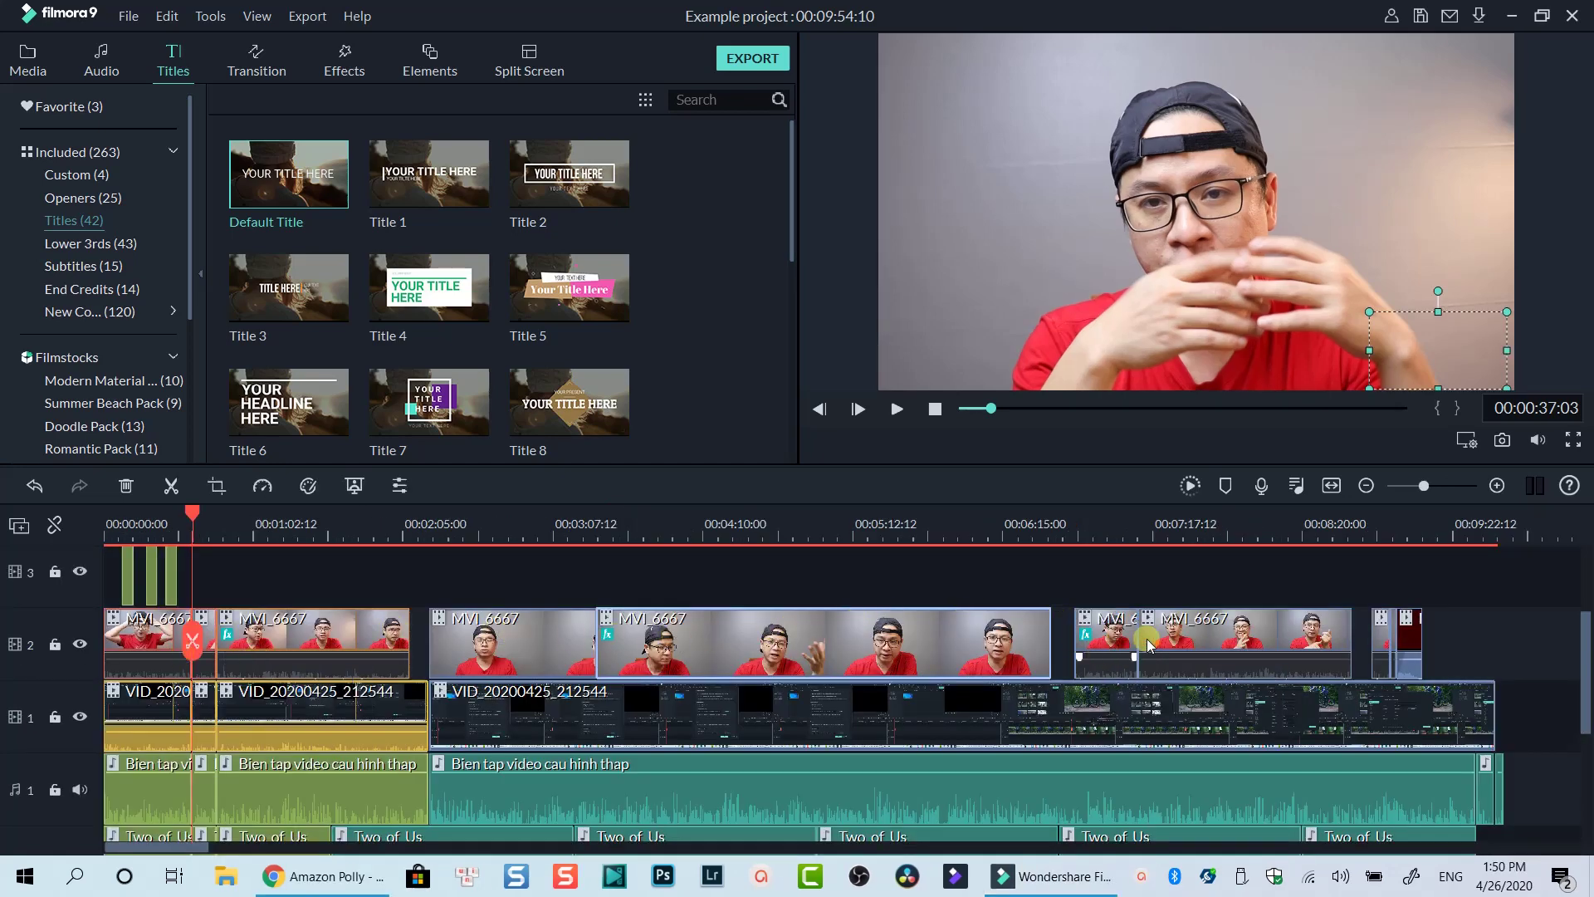
pyautogui.click(1060, 643)
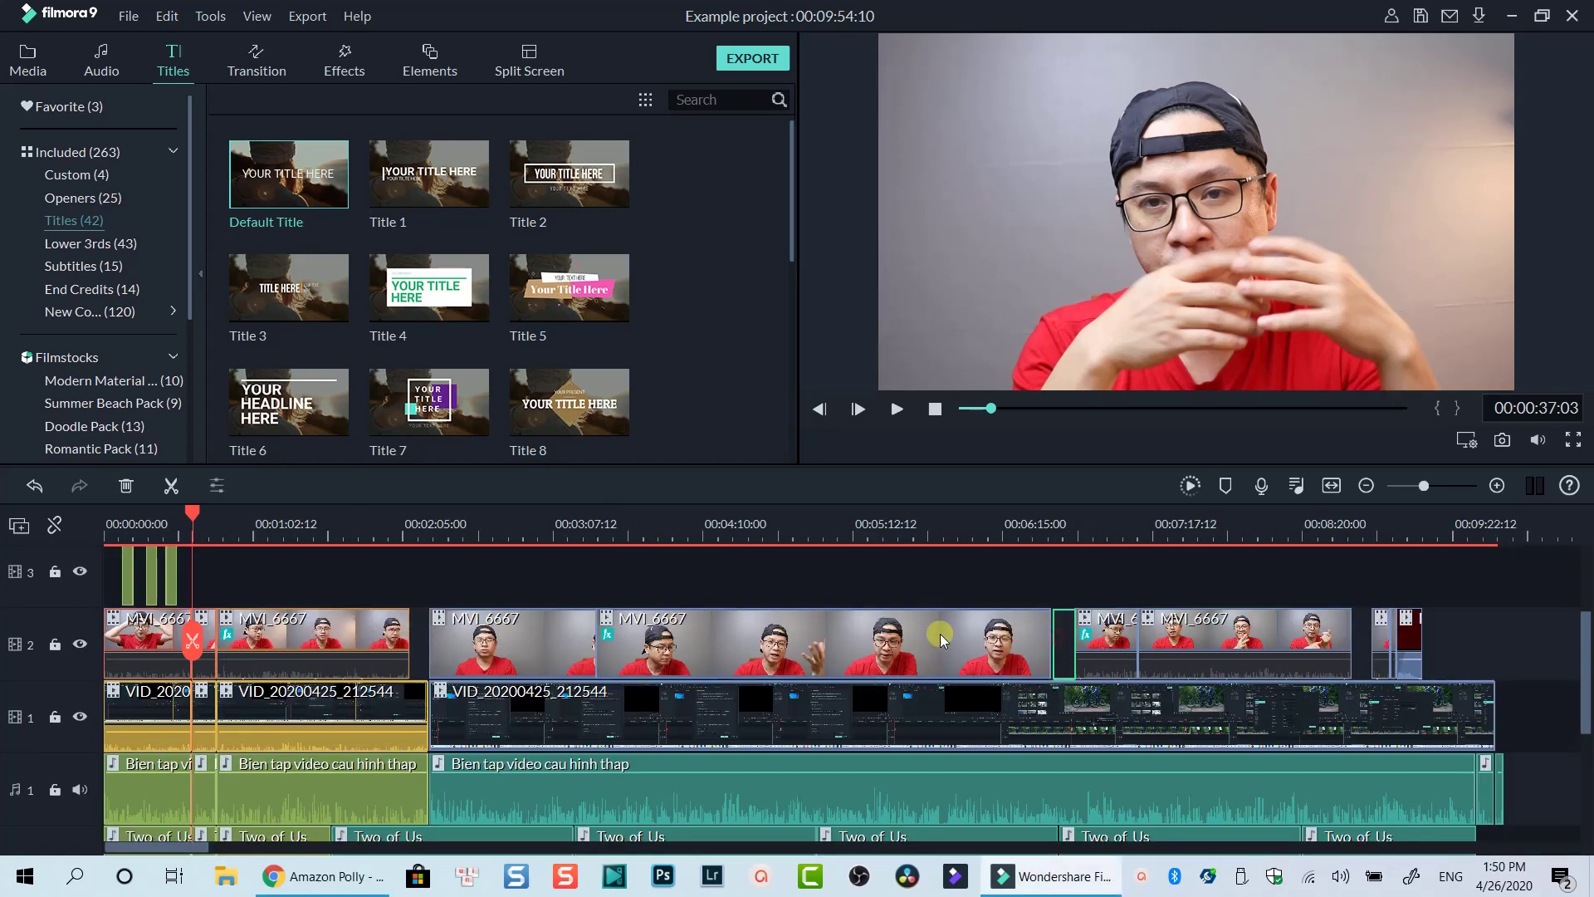
pyautogui.click(419, 644)
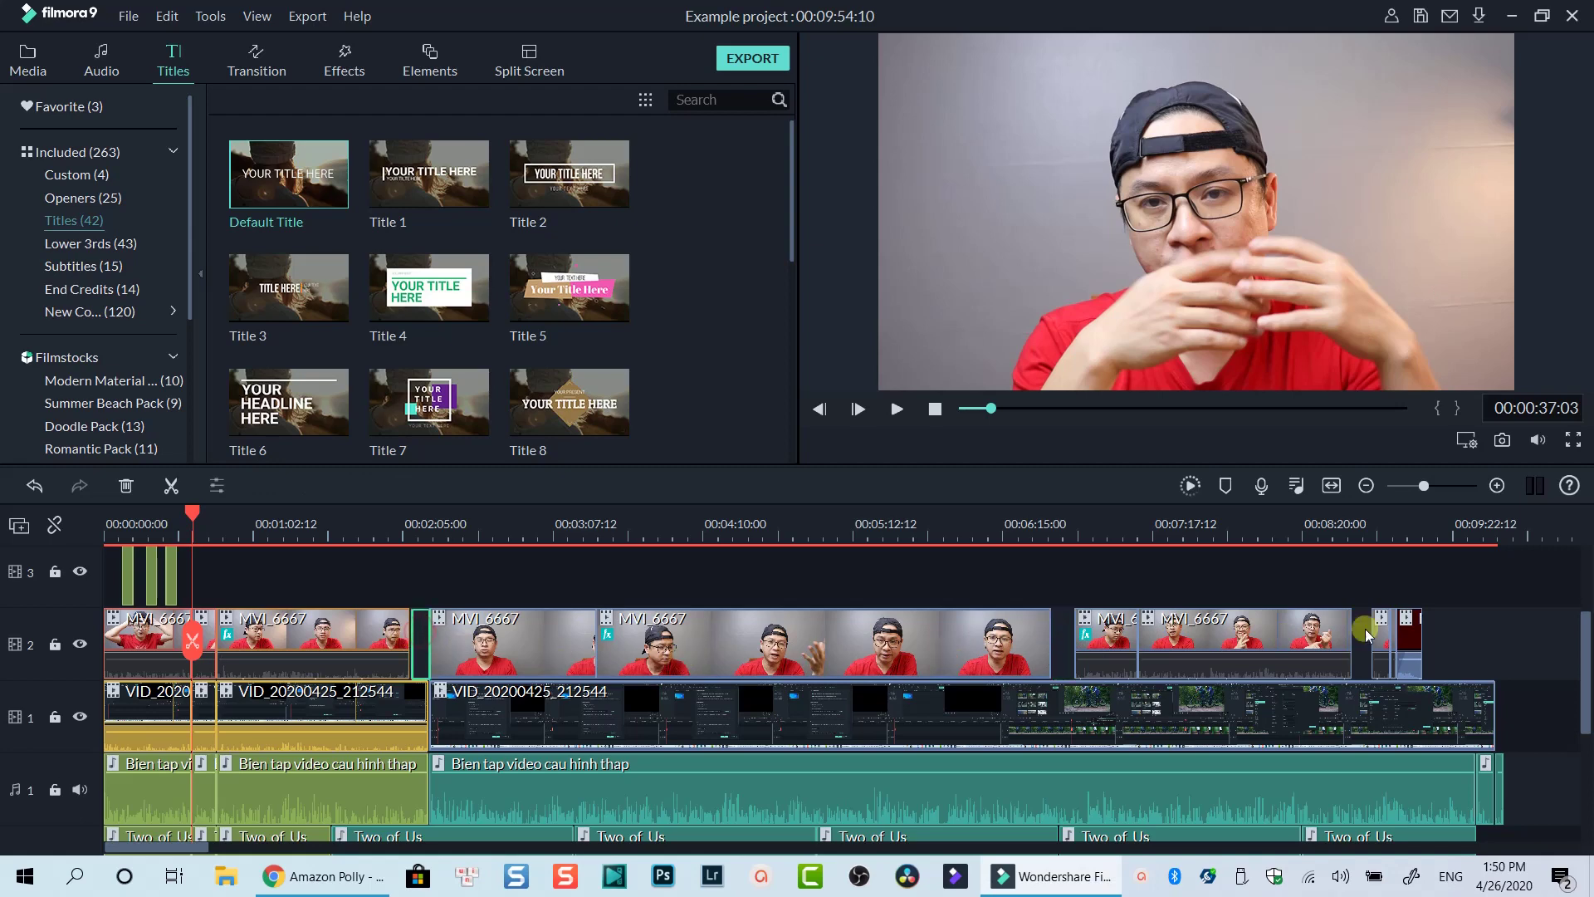
pyautogui.moveTo(1450, 620); pyautogui.dragTo(170, 652)
pyautogui.rightClick(1032, 634)
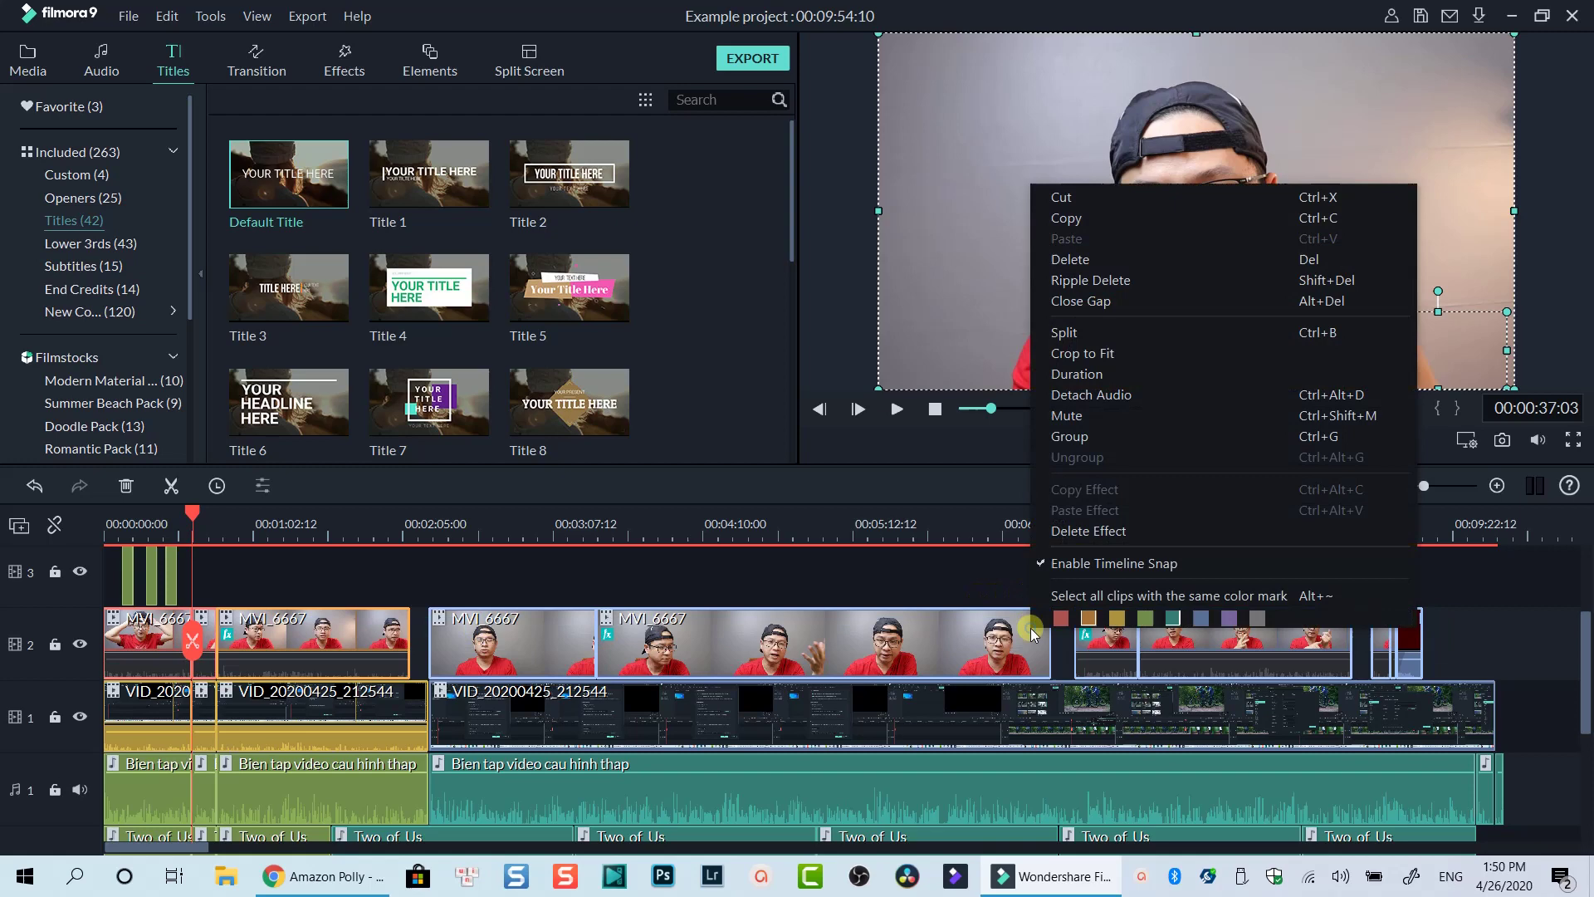
pyautogui.click(1109, 305)
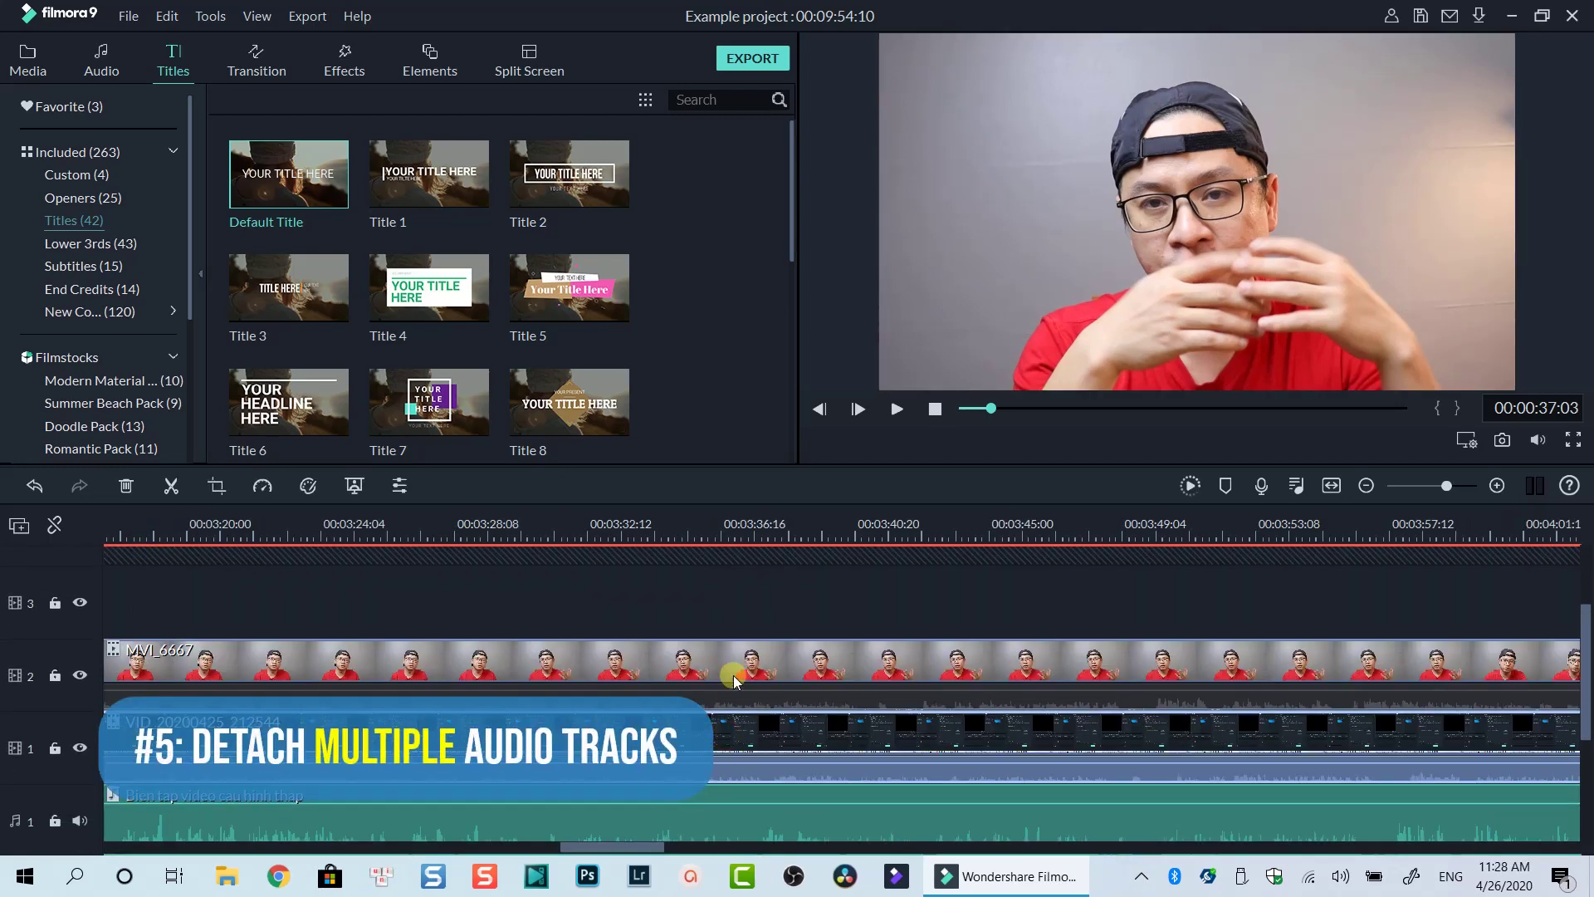
# Fit the project to the timeline, select the clips on video tracks 1 and 2, and open their menu to detach audio.
pyautogui.click(735, 674)
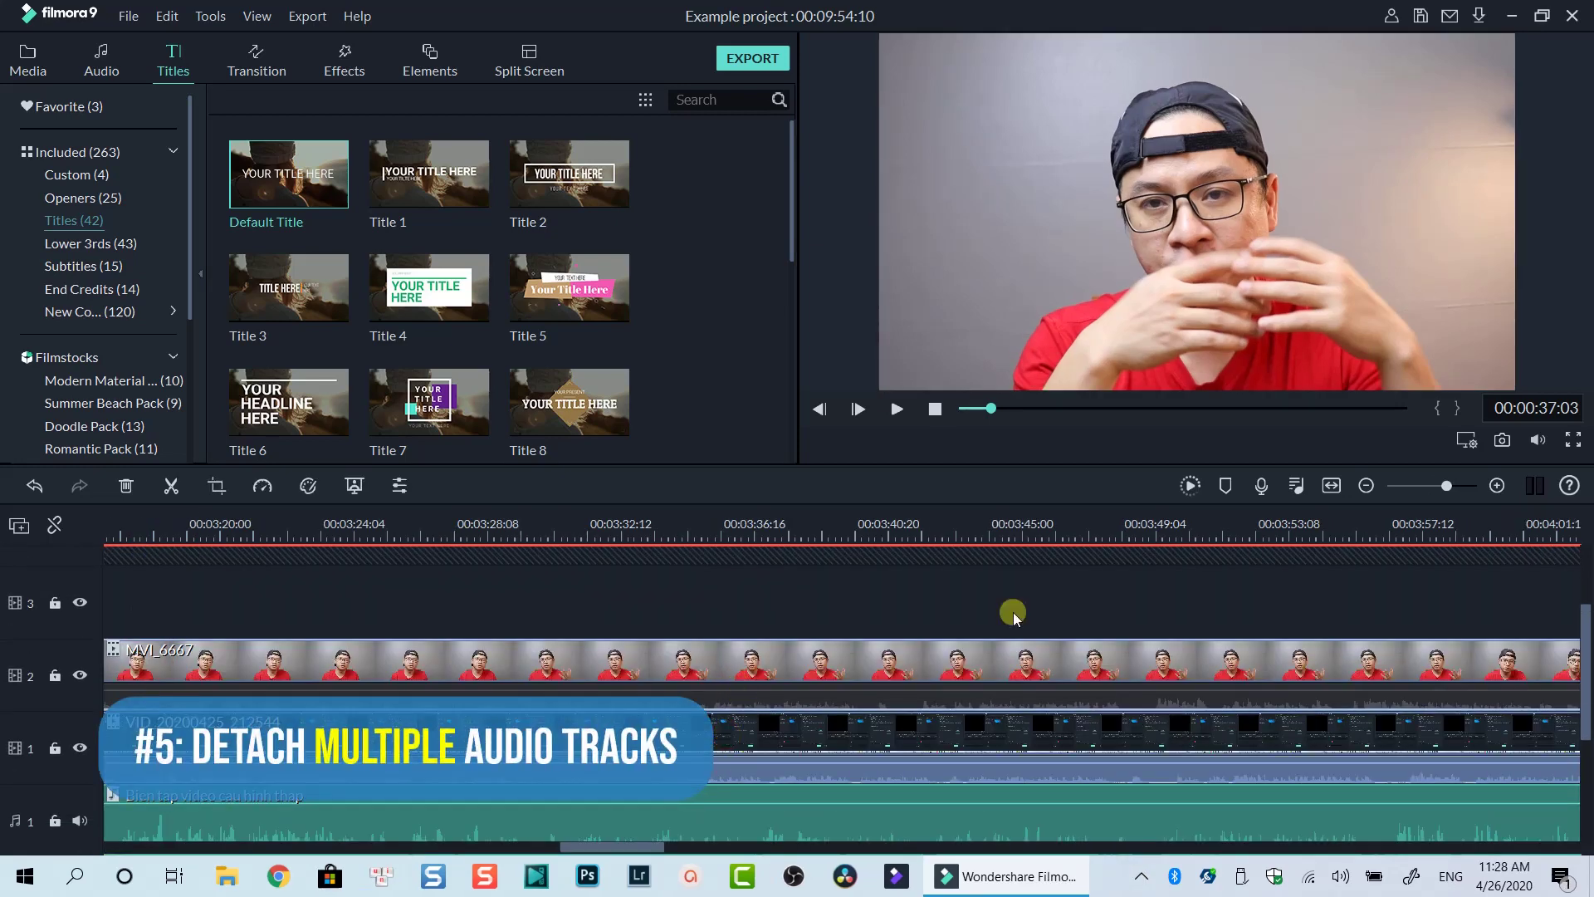
pyautogui.click(1330, 485)
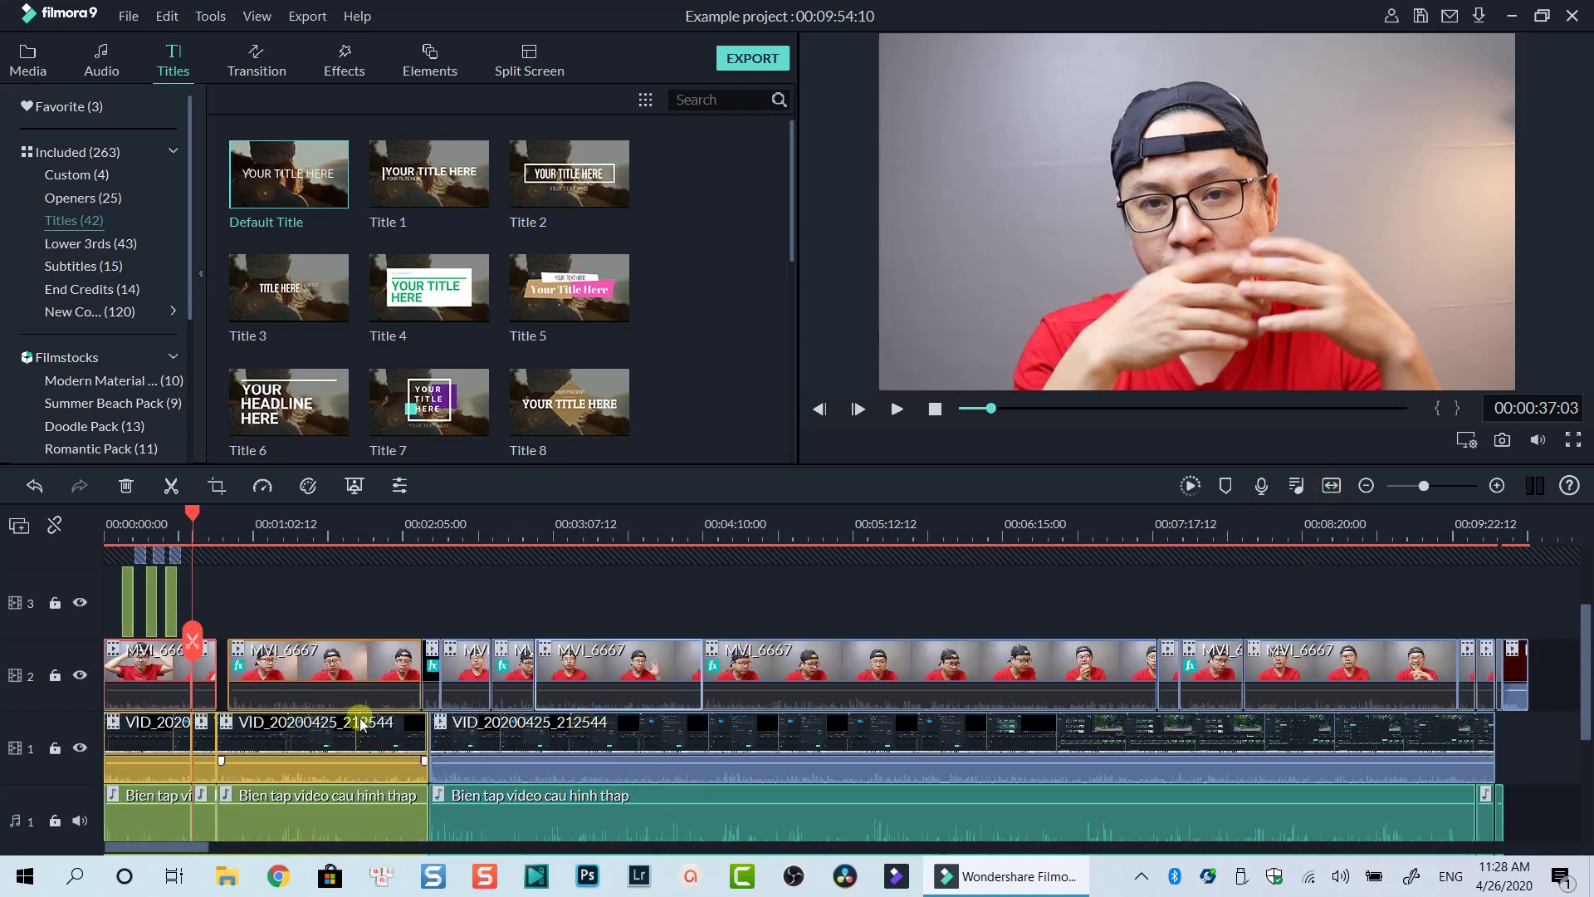
pyautogui.scroll(-1, 582, 681)
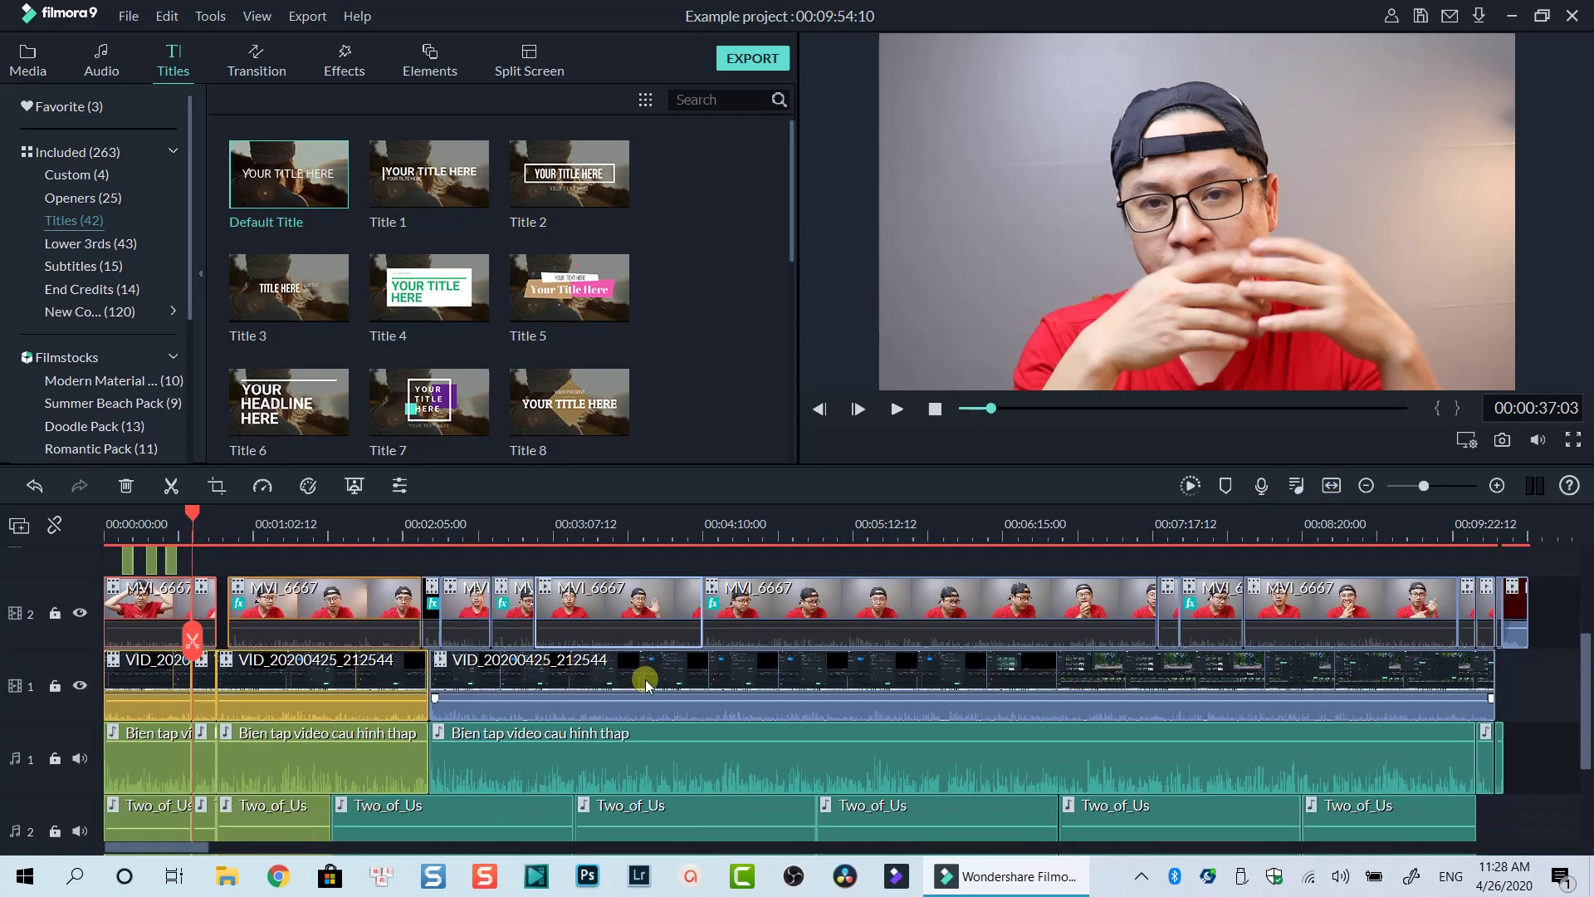
pyautogui.moveTo(974, 575); pyautogui.dragTo(459, 736)
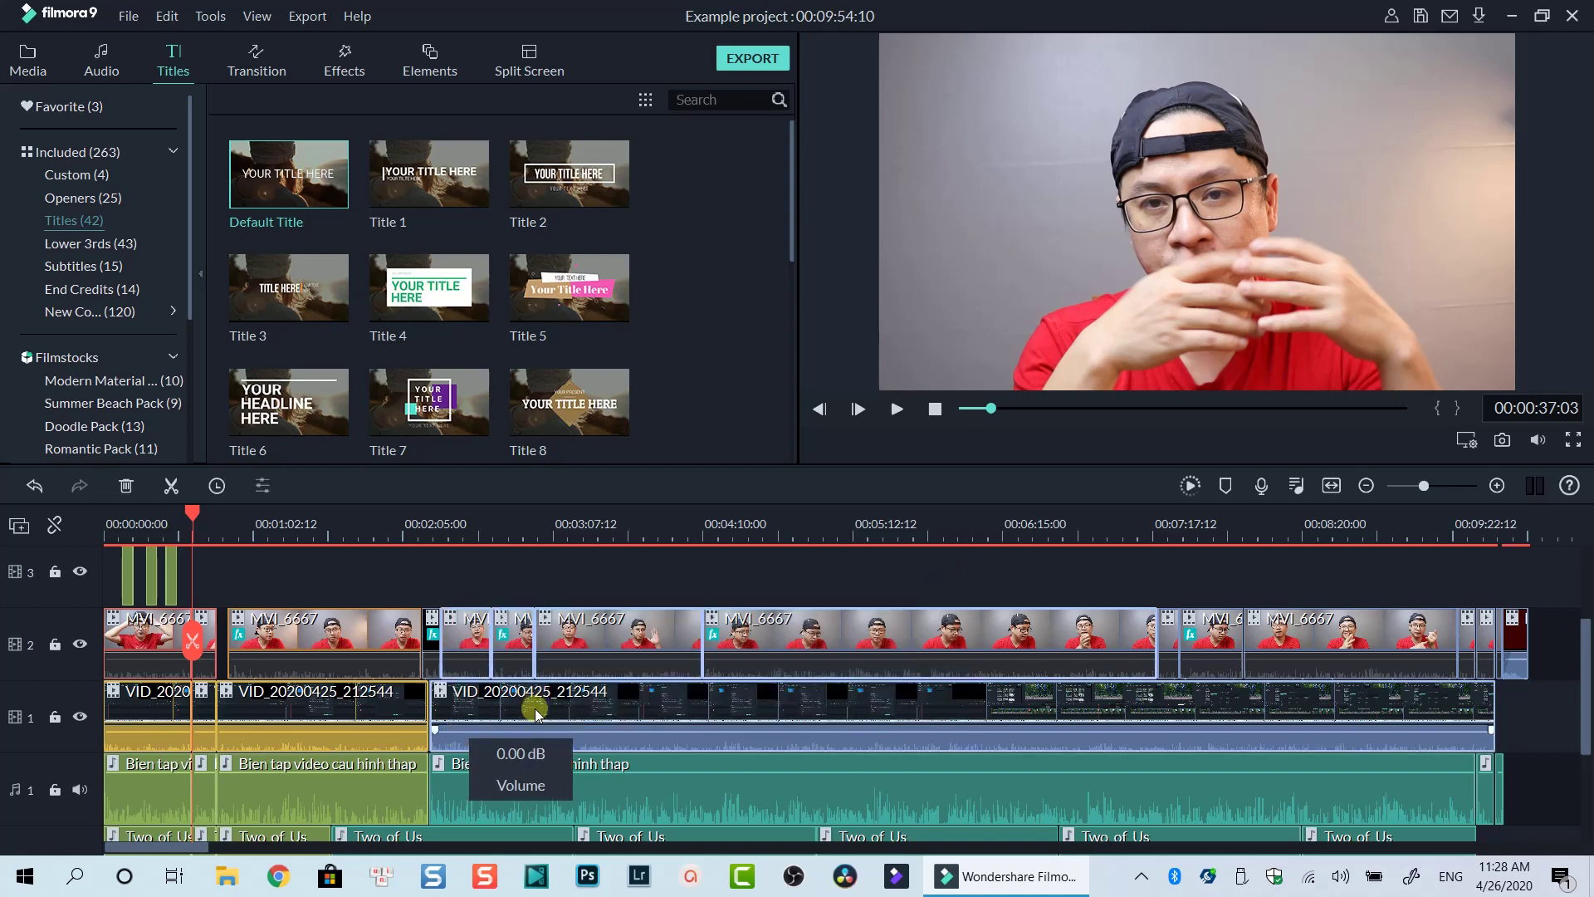
pyautogui.rightClick(779, 639)
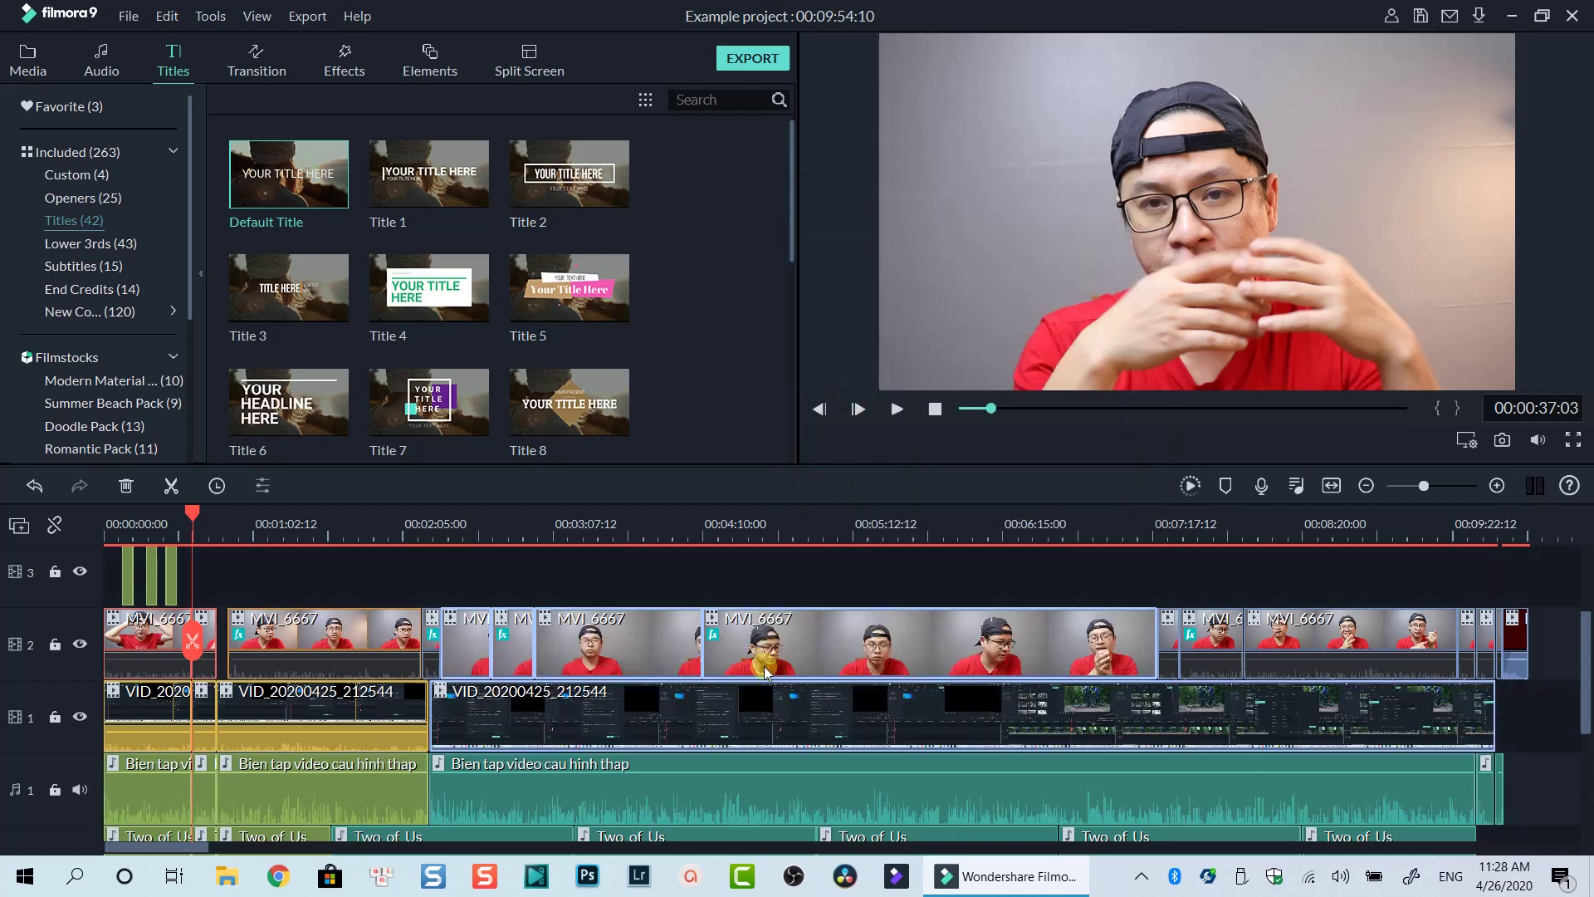
pyautogui.scroll(-1, 764, 671)
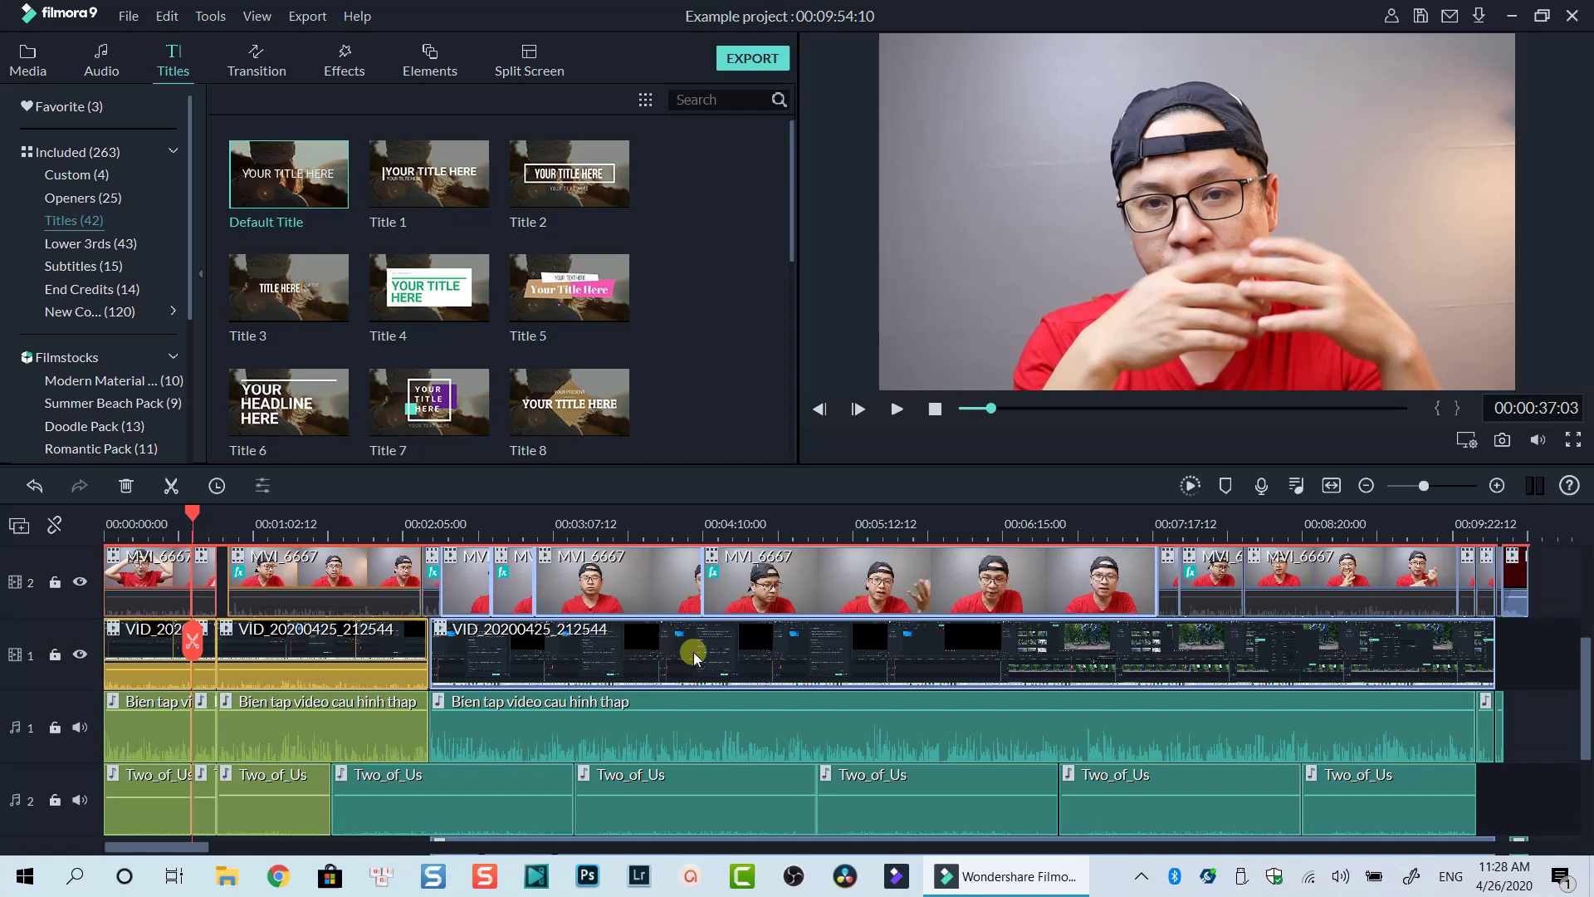
pyautogui.scroll(-3, 736, 655)
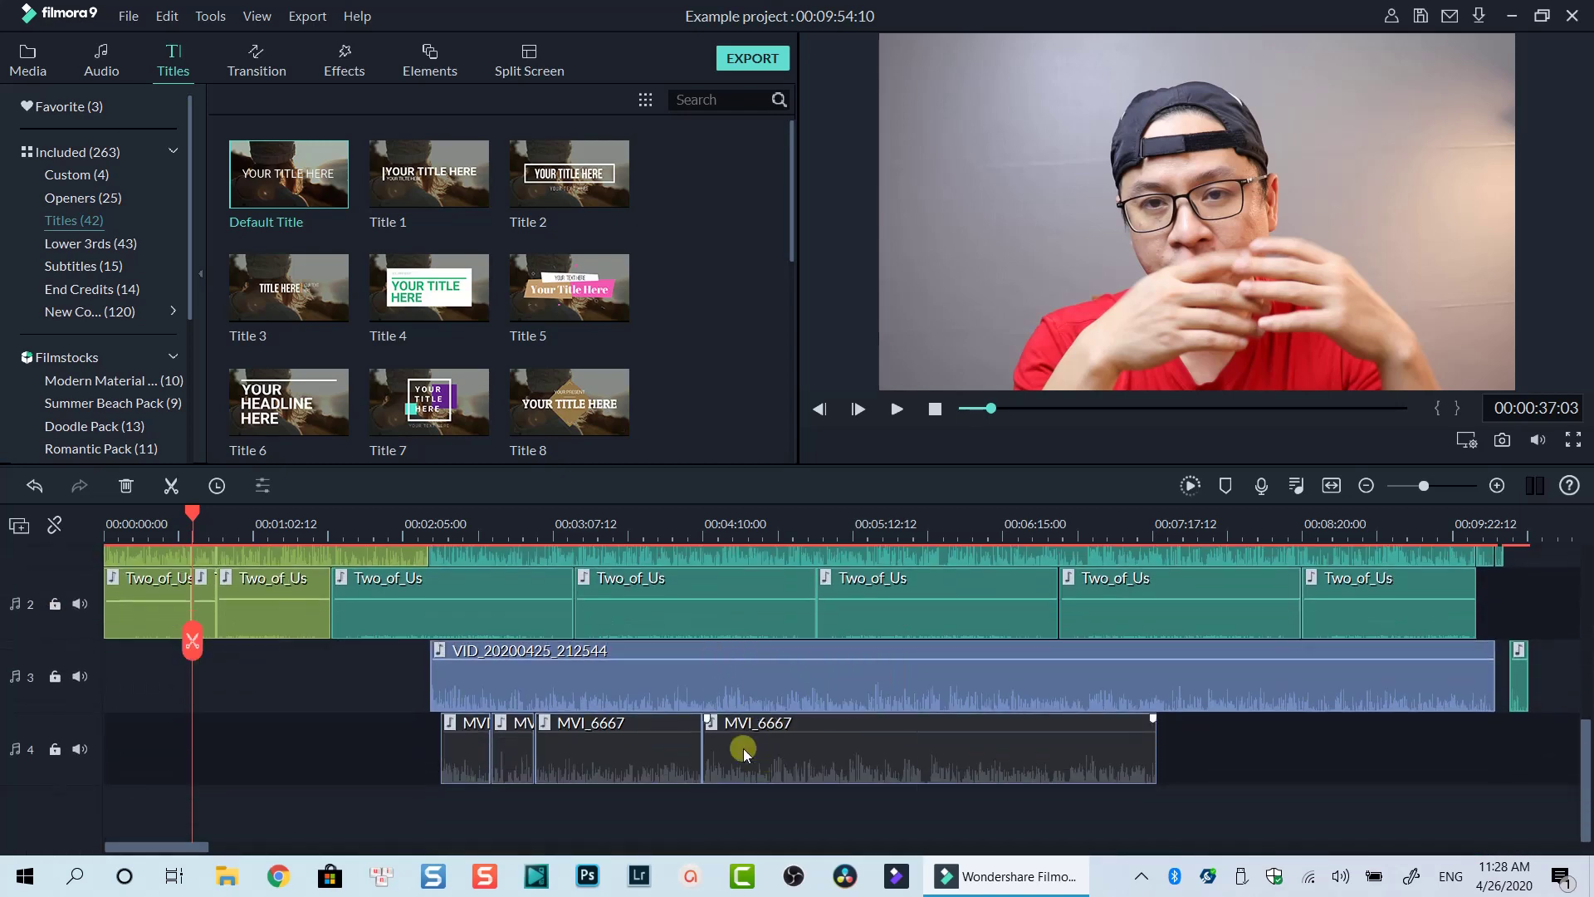
pyautogui.moveTo(734, 729)
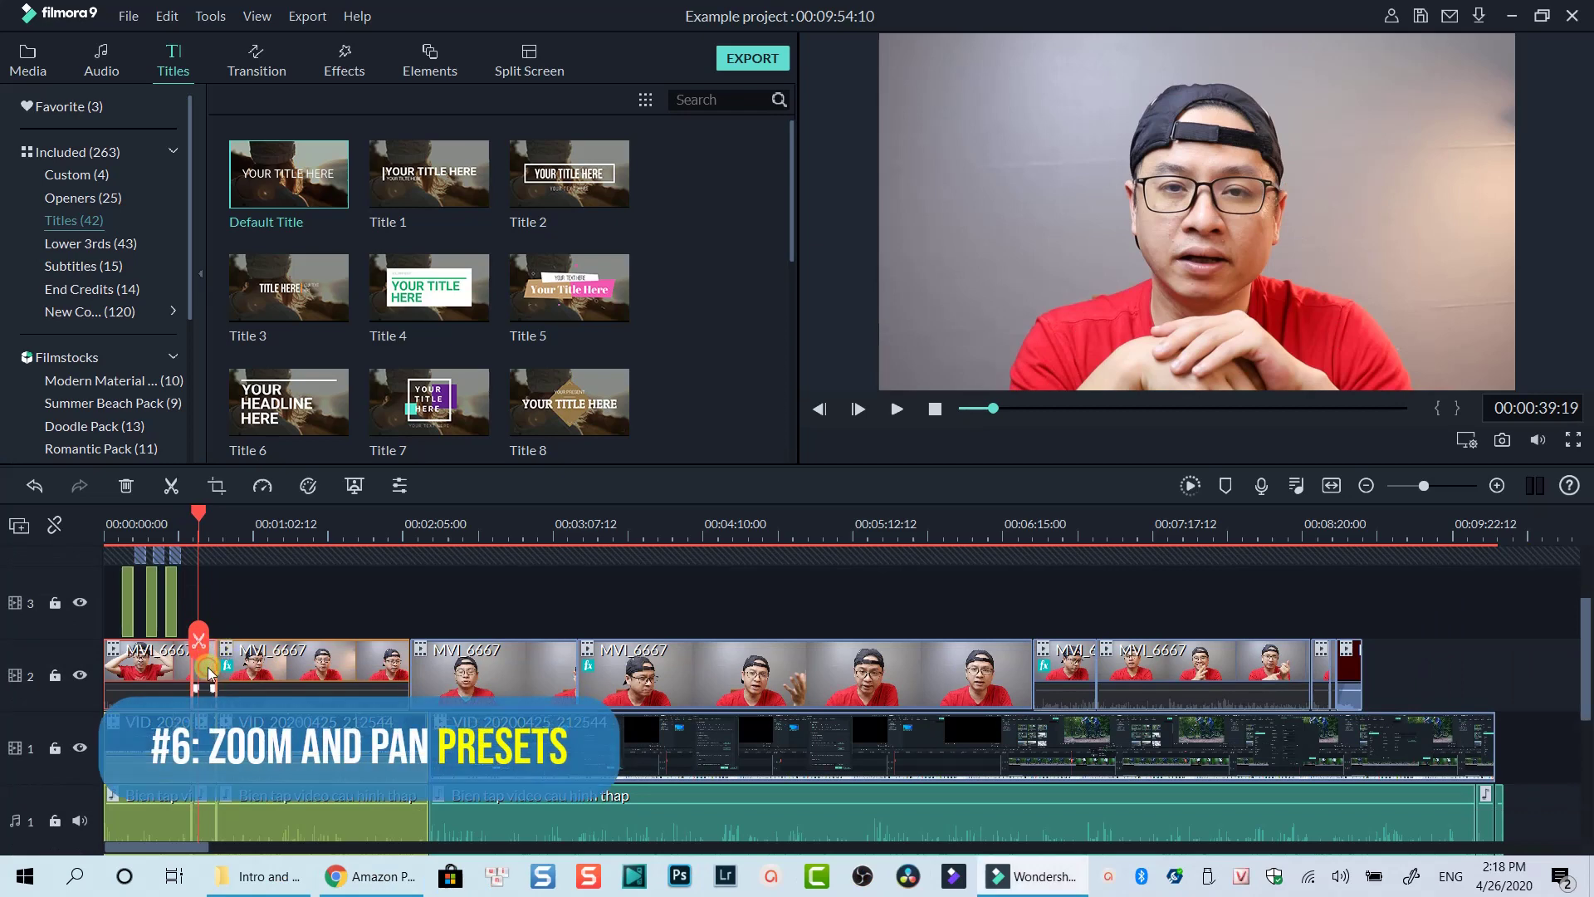
pyautogui.click(215, 485)
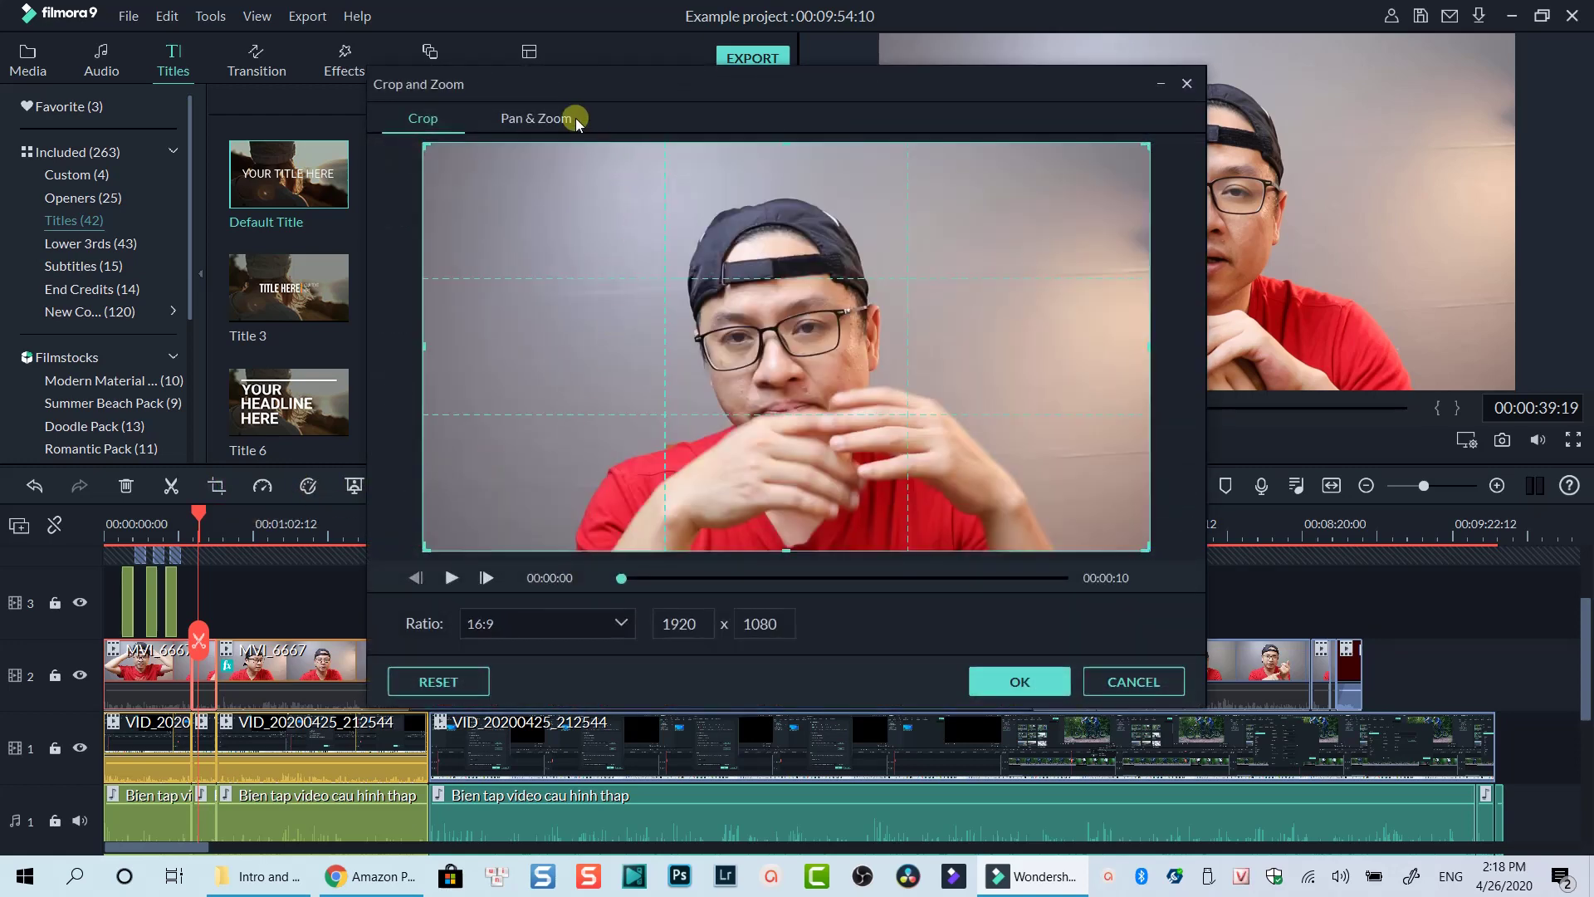
pyautogui.click(525, 114)
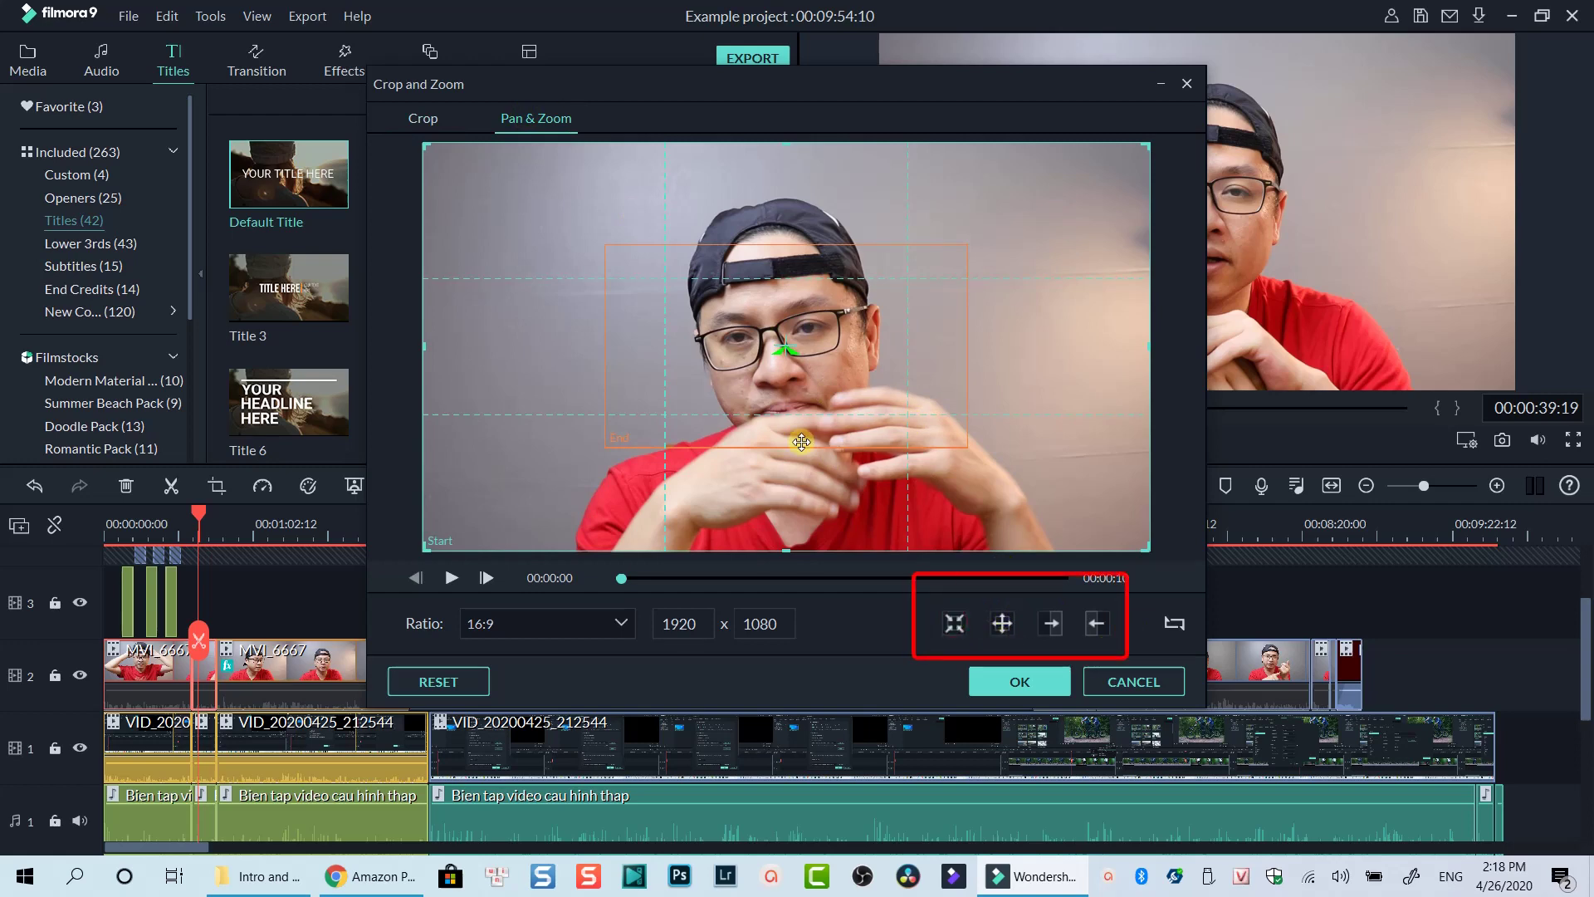
pyautogui.click(1000, 622)
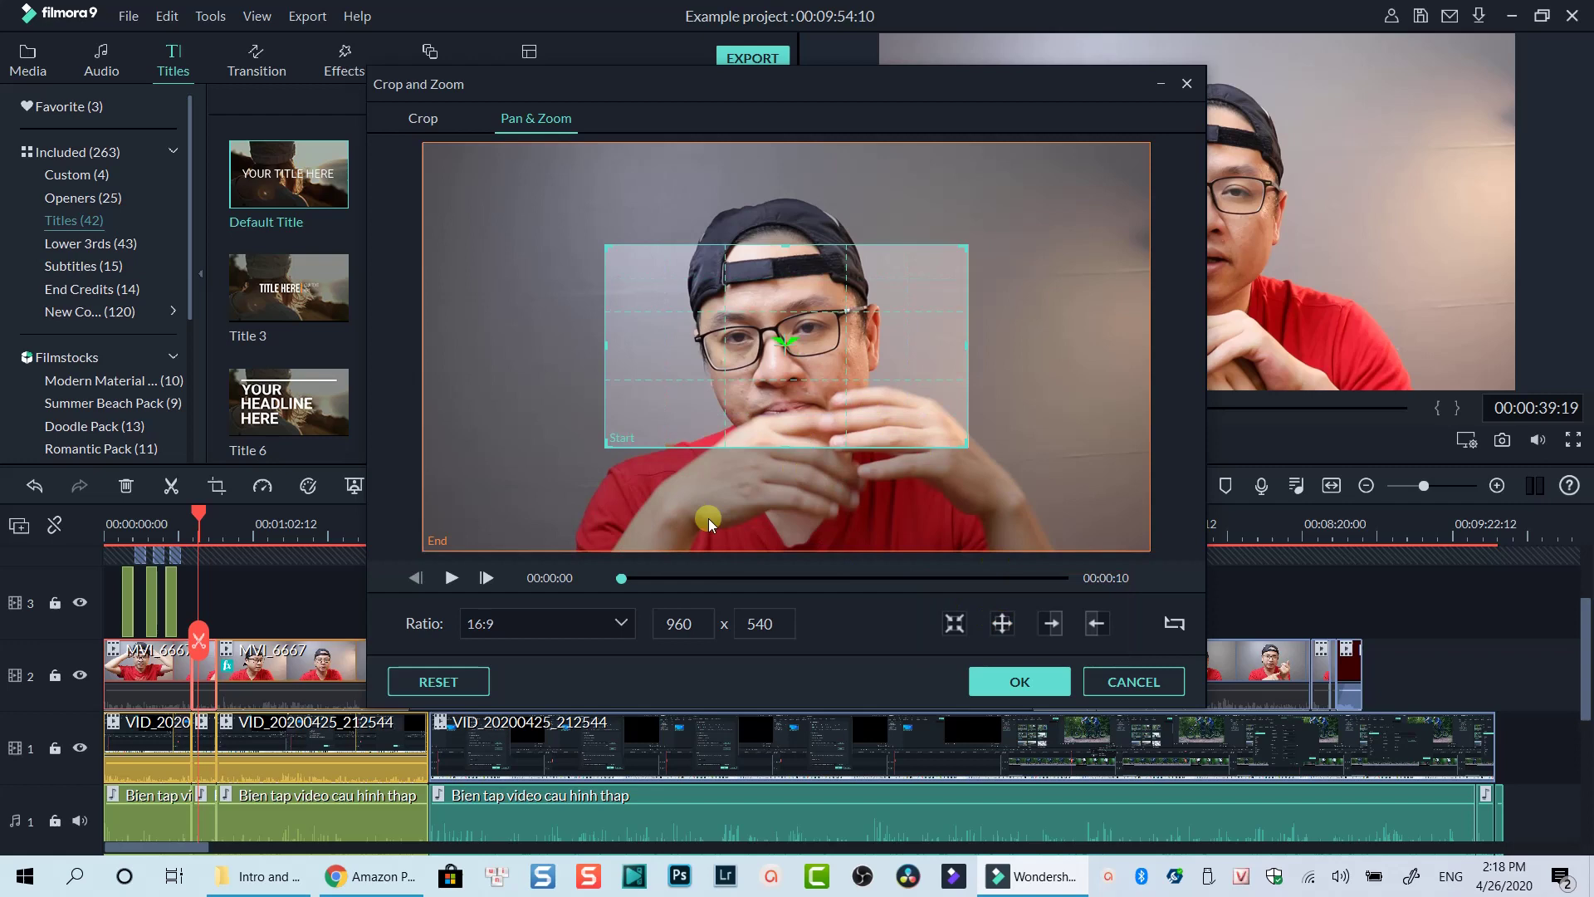
pyautogui.click(1050, 623)
pyautogui.click(1096, 624)
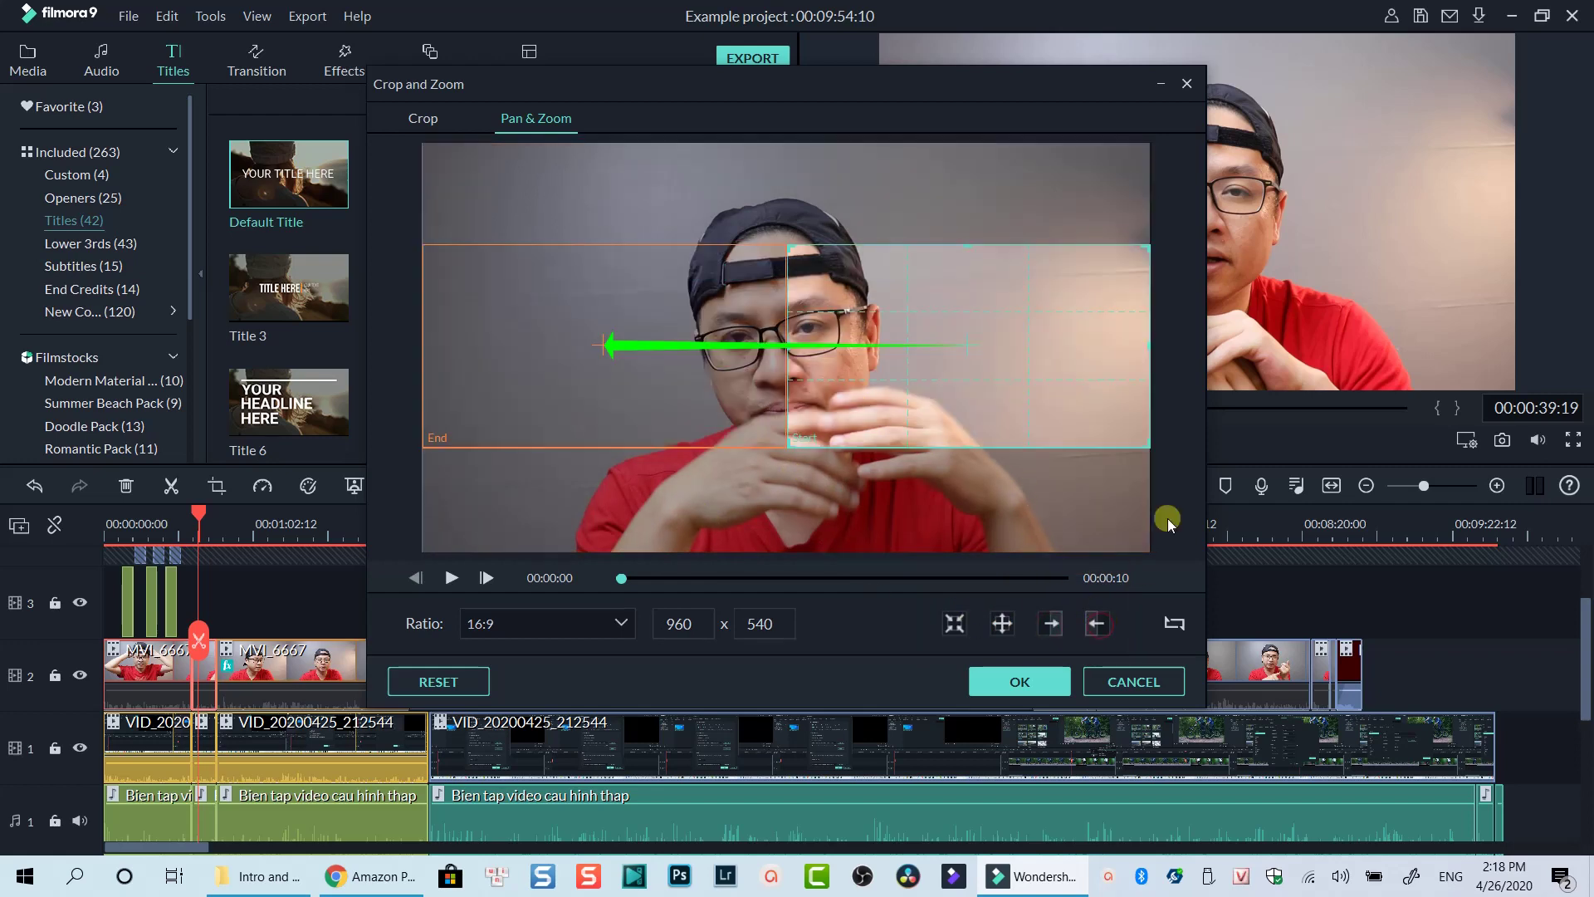
pyautogui.click(955, 623)
pyautogui.click(451, 578)
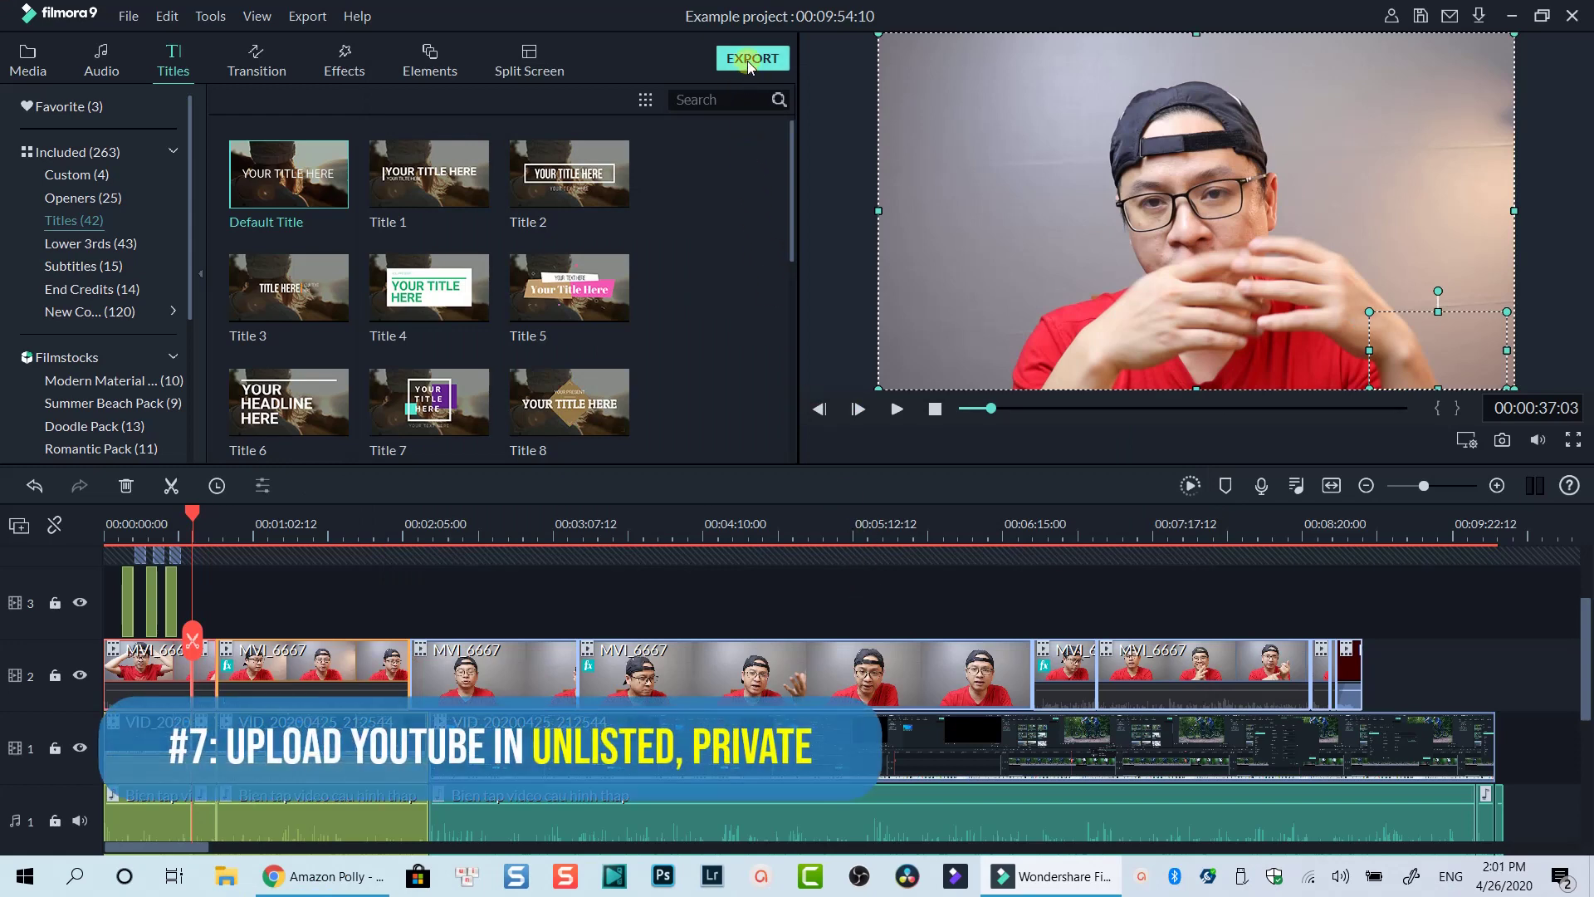
# In Export, review YouTube's Privacy choices, leave it Public, and return to local MP4 export.
pyautogui.click(747, 61)
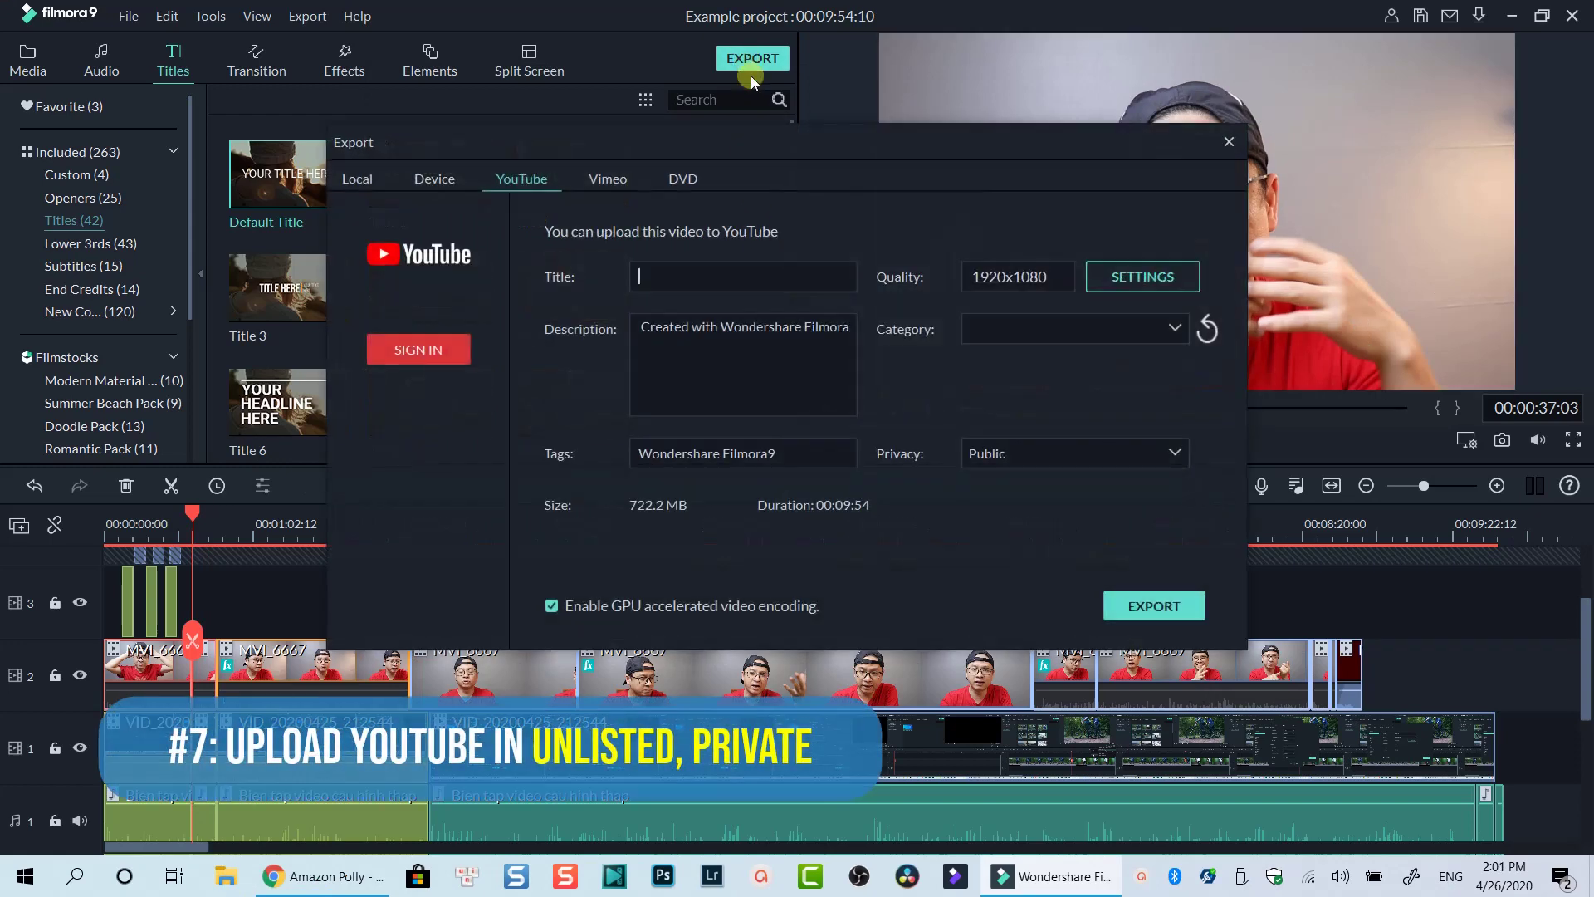
pyautogui.click(361, 177)
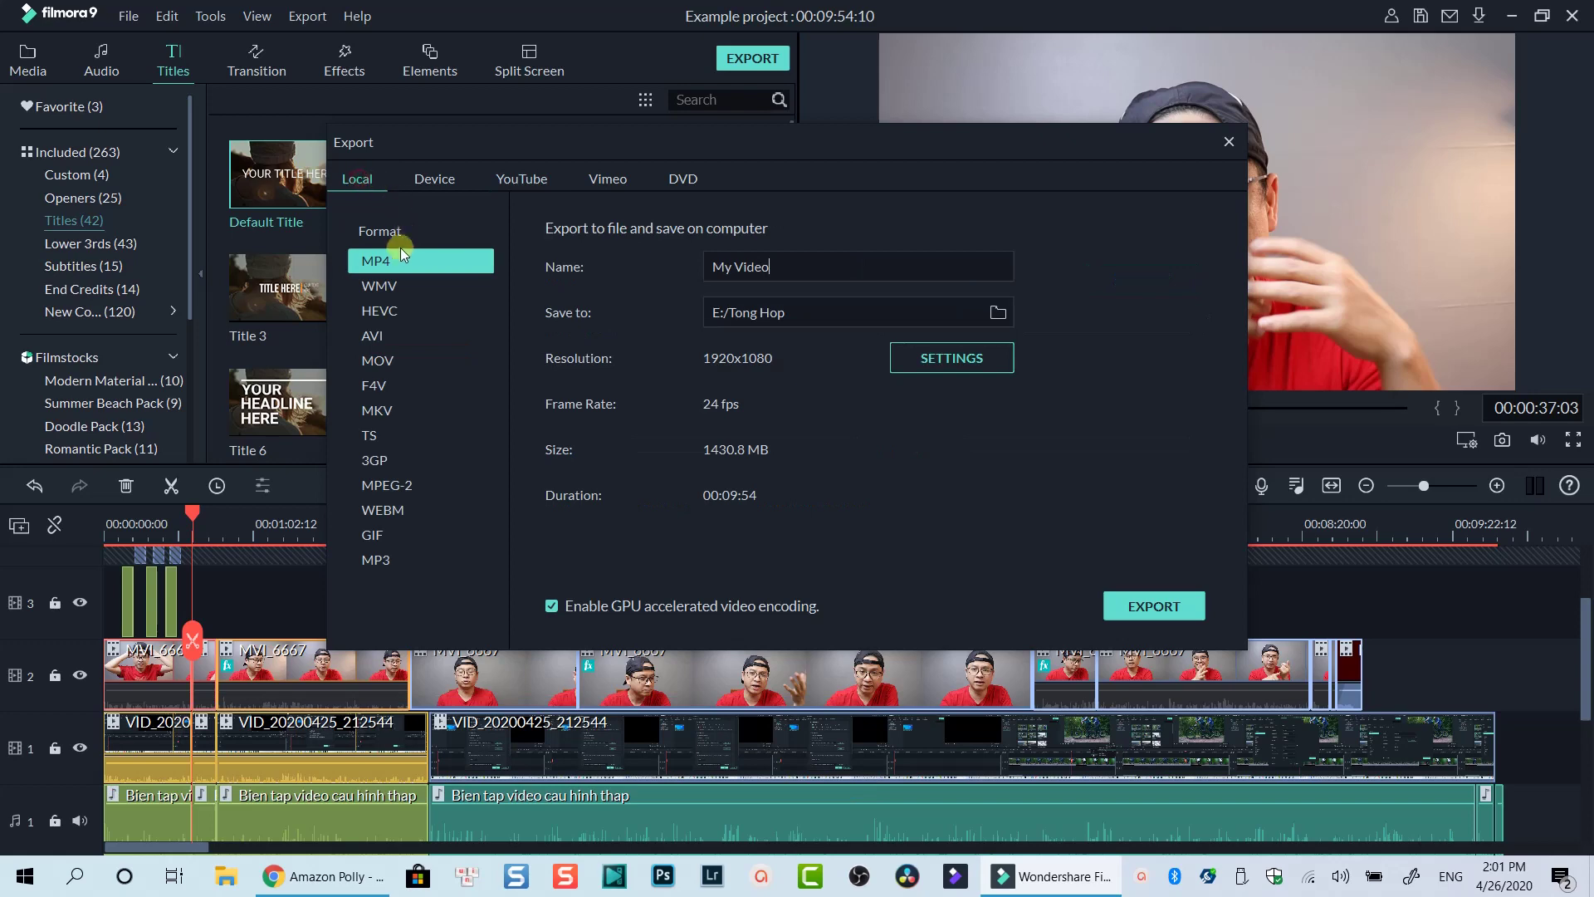
pyautogui.click(511, 176)
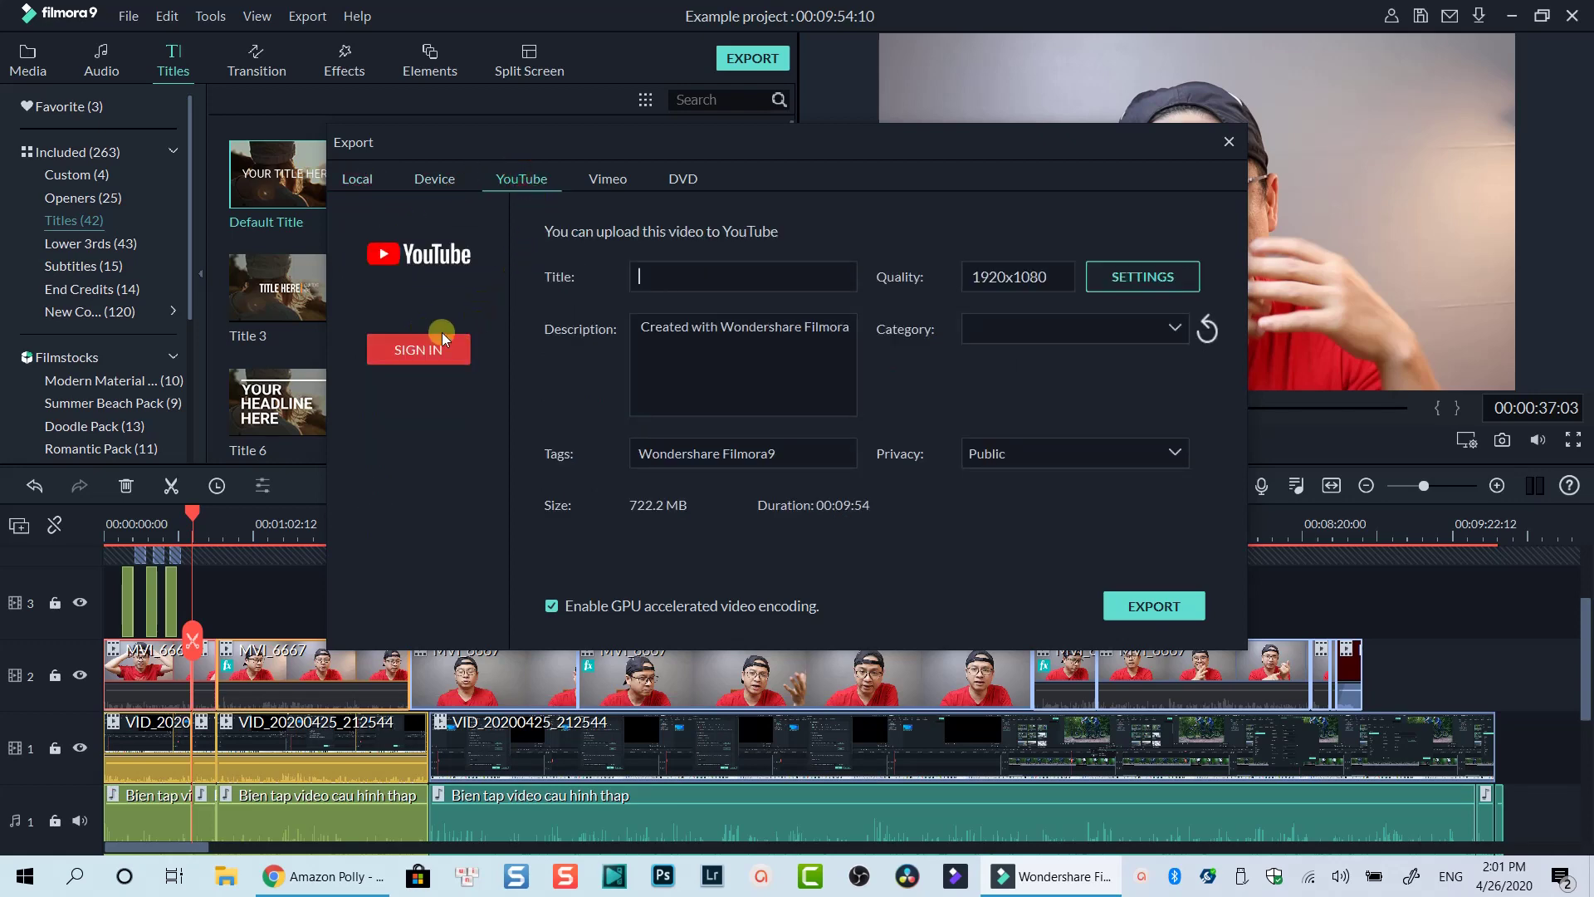
pyautogui.click(1144, 457)
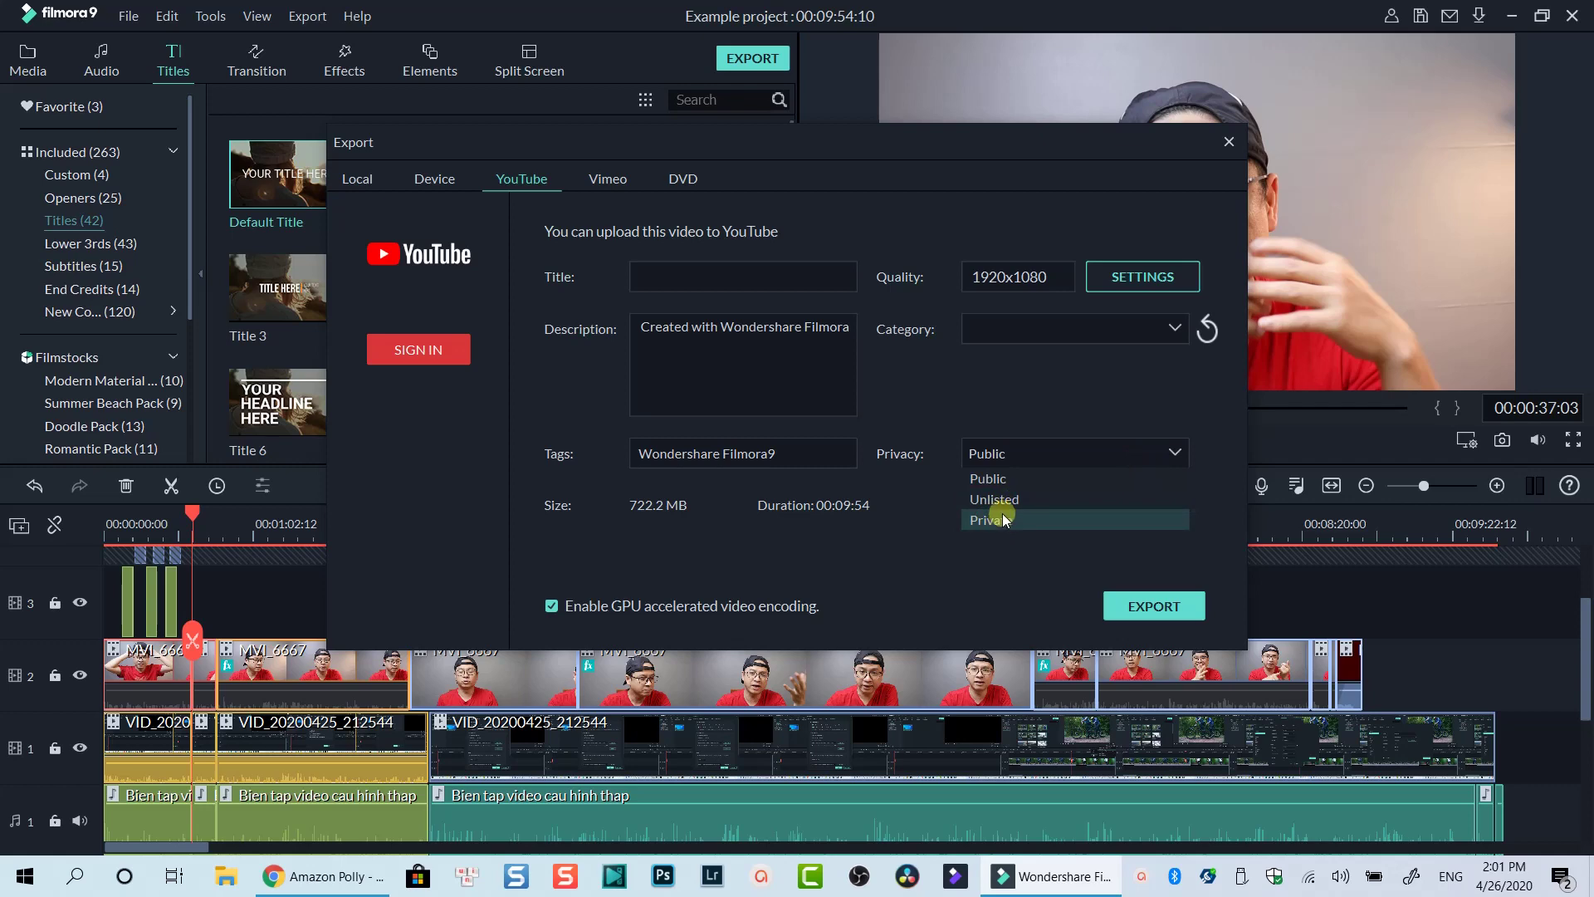
pyautogui.click(1000, 382)
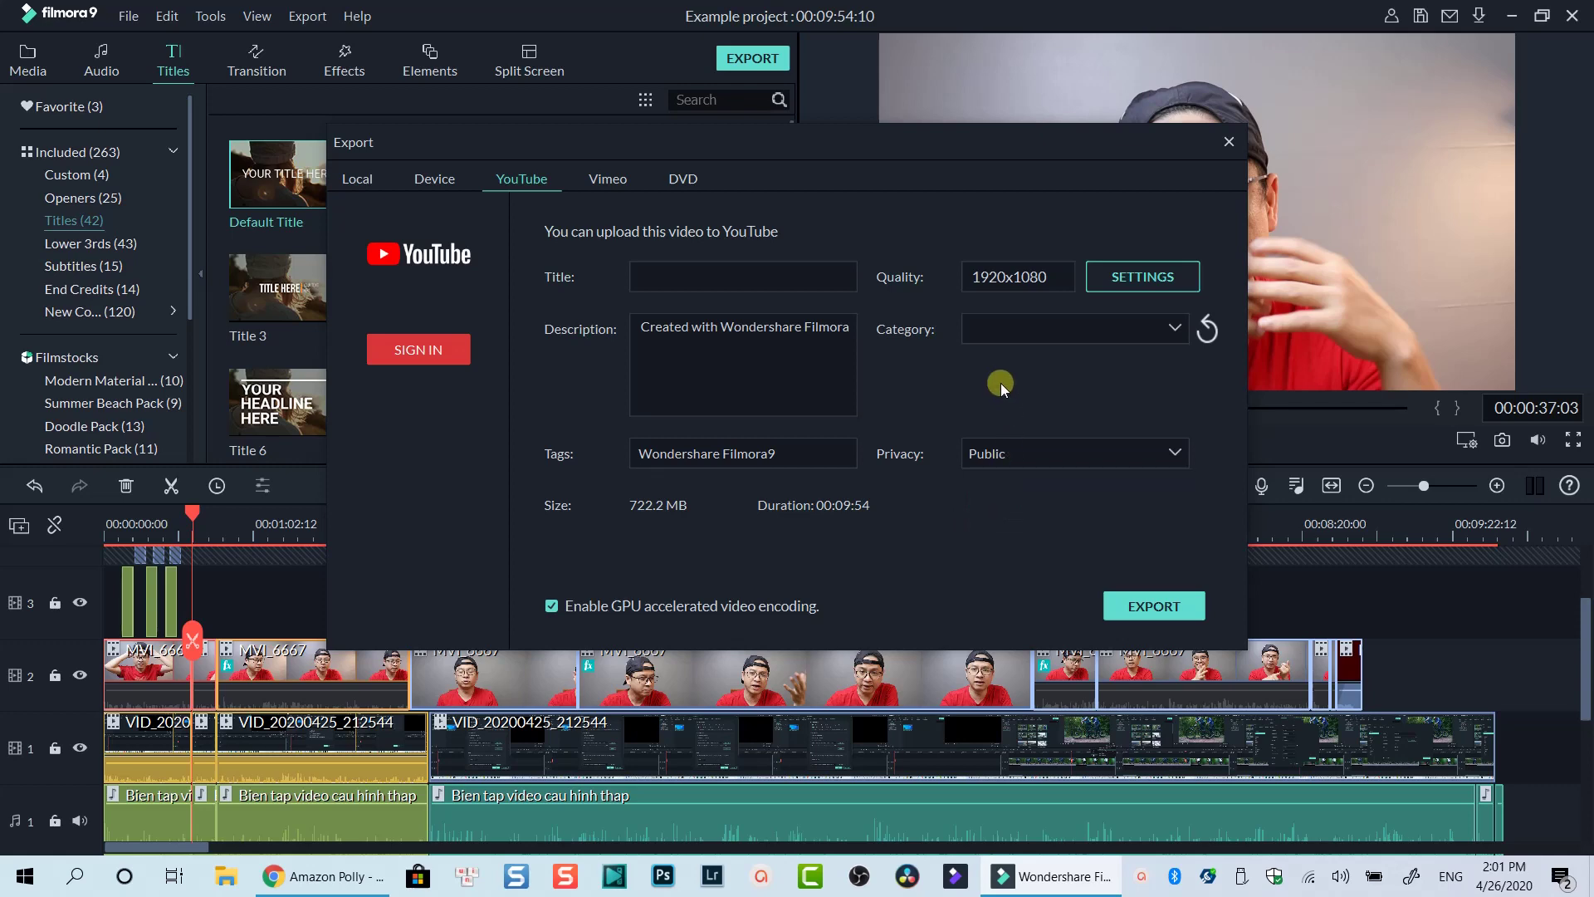
pyautogui.click(384, 189)
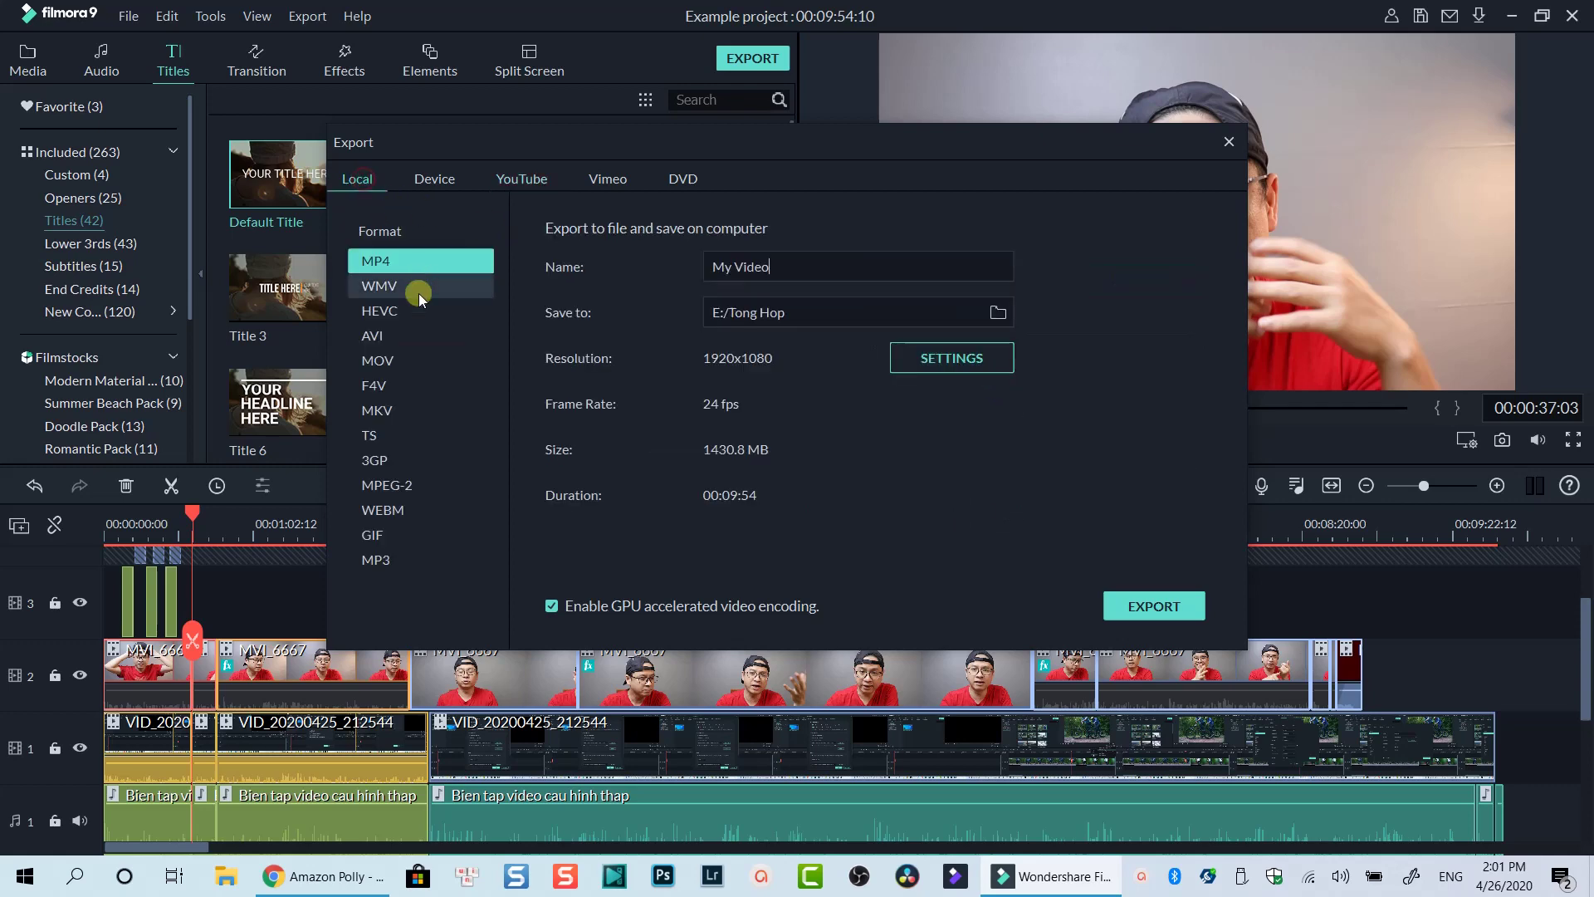